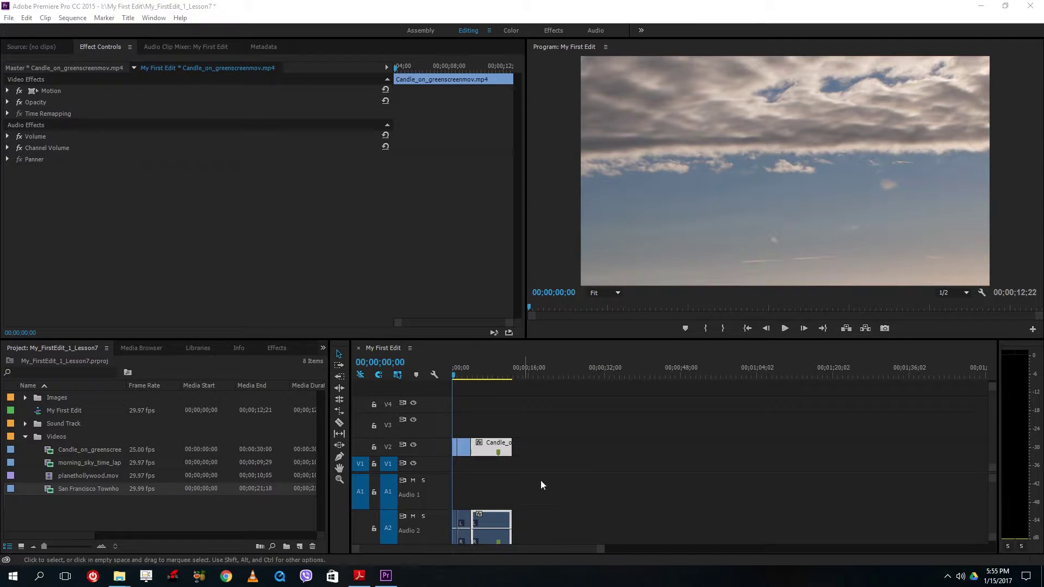
Delete the candle video and audio clips on V2/A2 from the sequence.
{"action": "left_click", "coordinate": [560, 425]}
{"action": "left_click", "coordinate": [489, 374]}
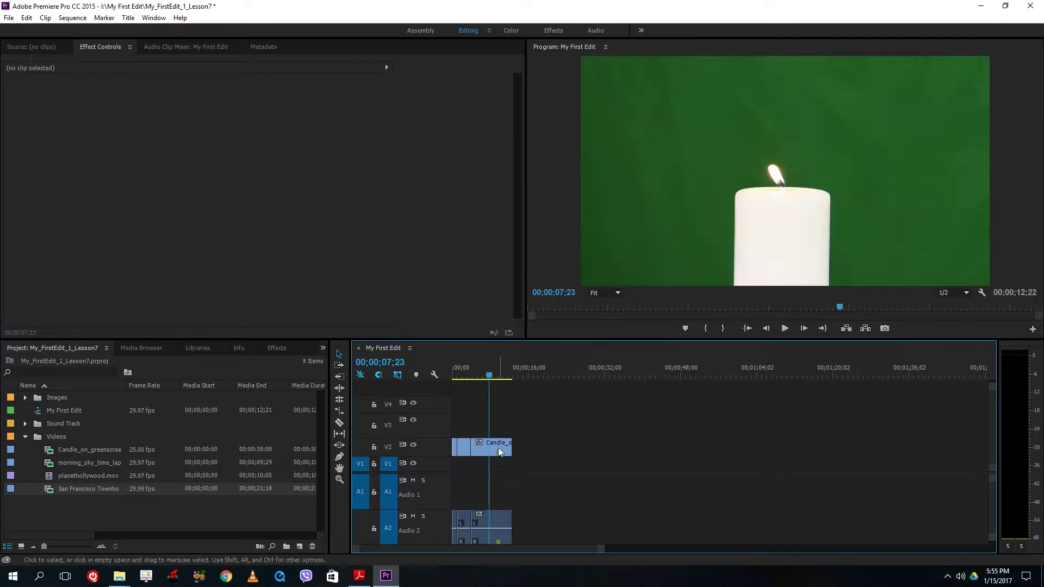
{"action": "left_click", "coordinate": [490, 451]}
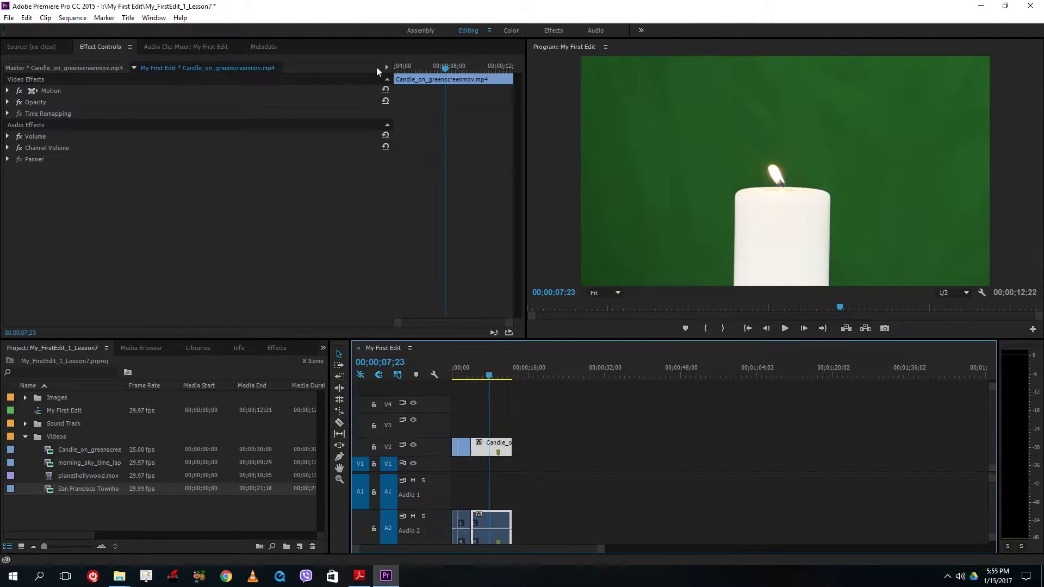
{"action": "left_click", "coordinate": [425, 67]}
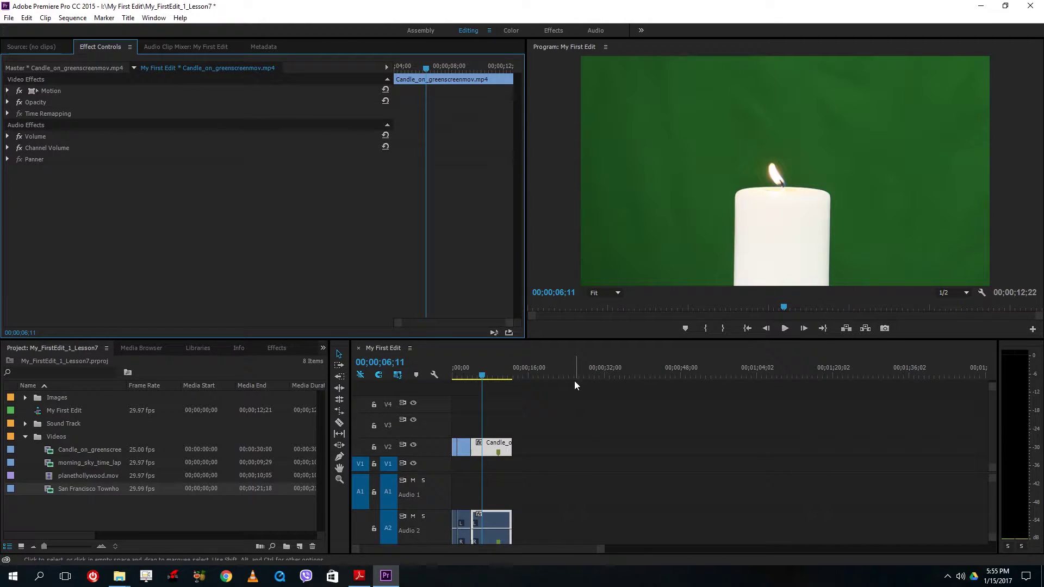
{"action": "left_click_drag", "start_coordinate": [558, 397], "coordinate": [439, 477]}
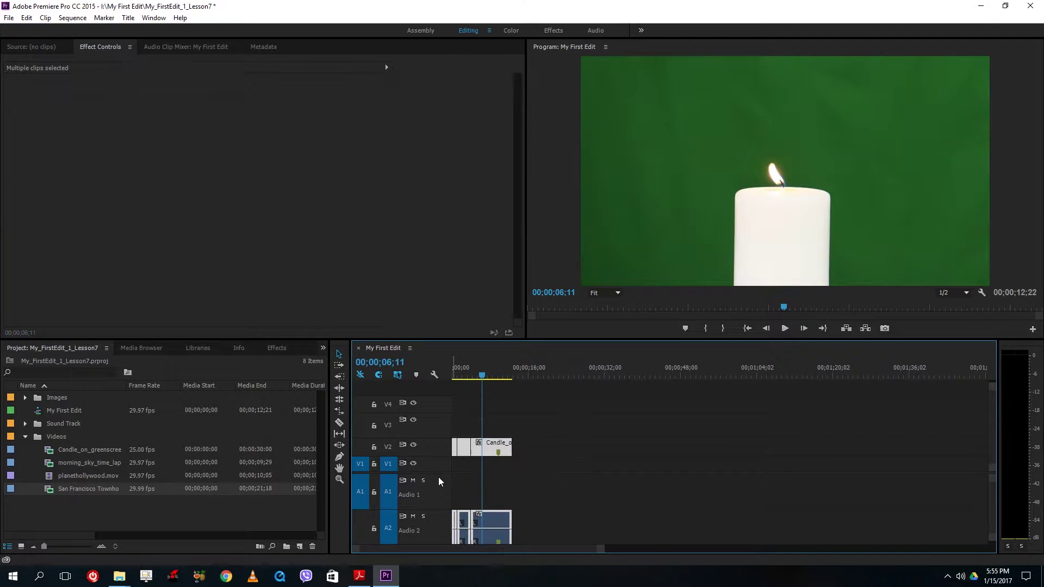
{"action": "key", "text": "Delete"}
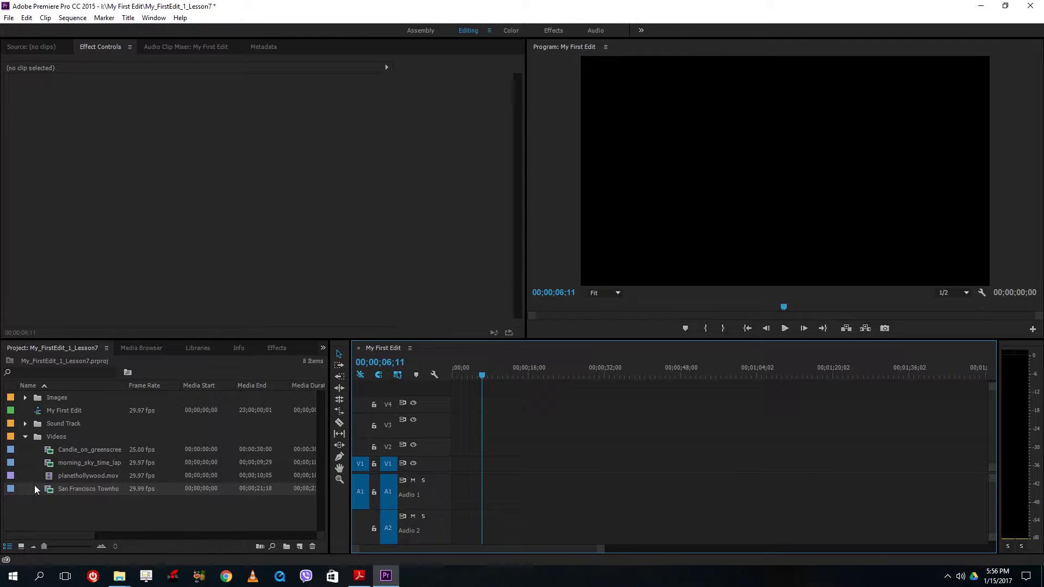
Place San Francisco Townhouses.mp4 at the start of V1, keeping existing sequence settings, and play it.
{"action": "left_click_drag", "start_coordinate": [50, 489], "coordinate": [443, 463]}
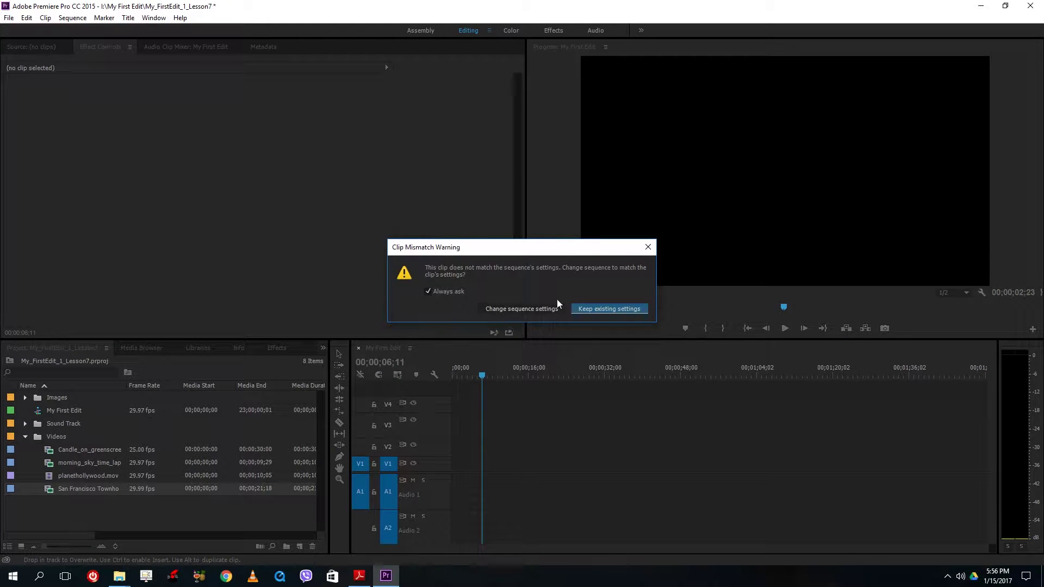
{"action": "left_click", "coordinate": [606, 310]}
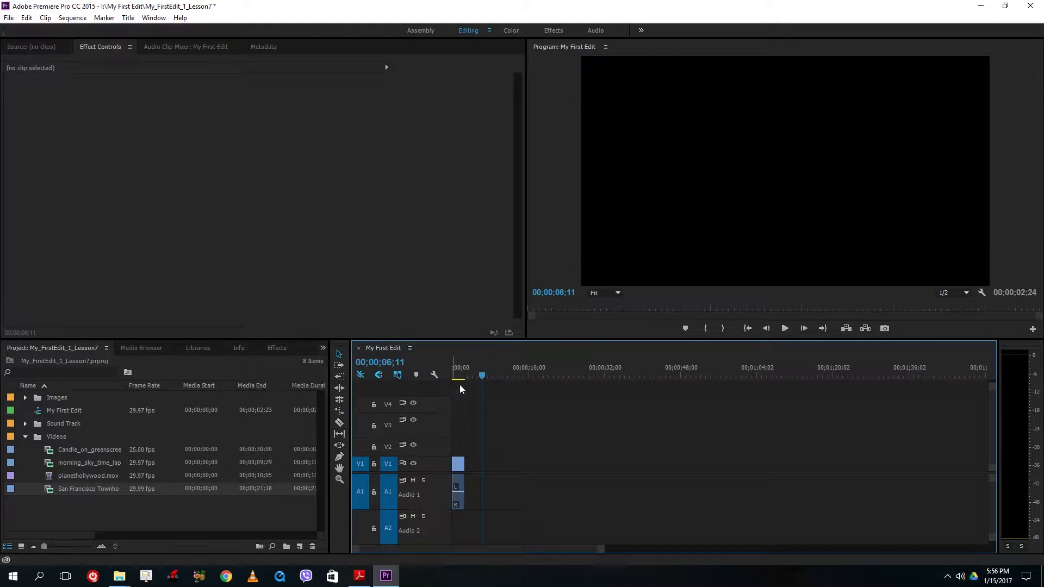
{"action": "left_click", "coordinate": [784, 328]}
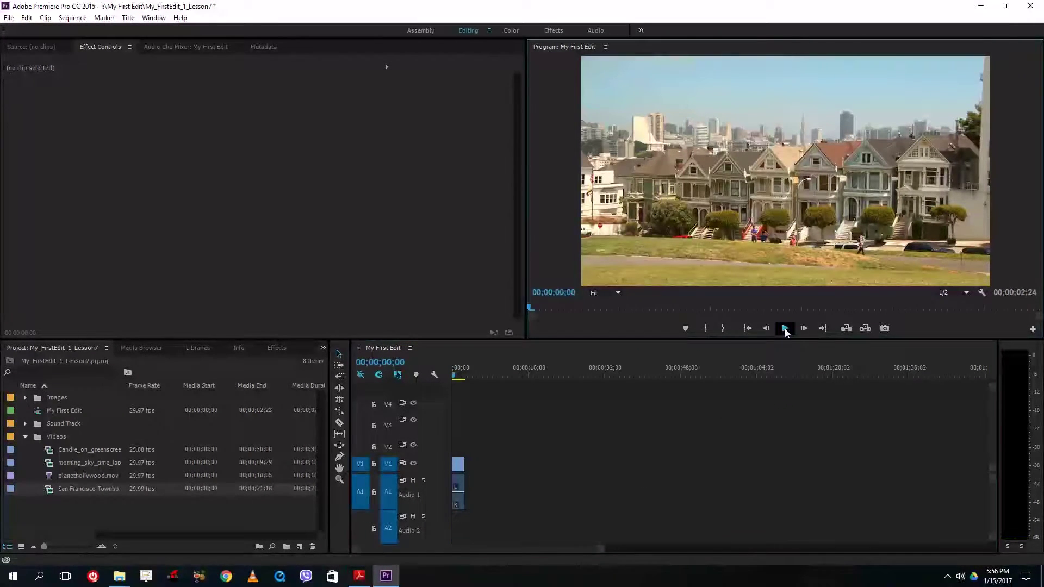
{"action": "left_click", "coordinate": [784, 329]}
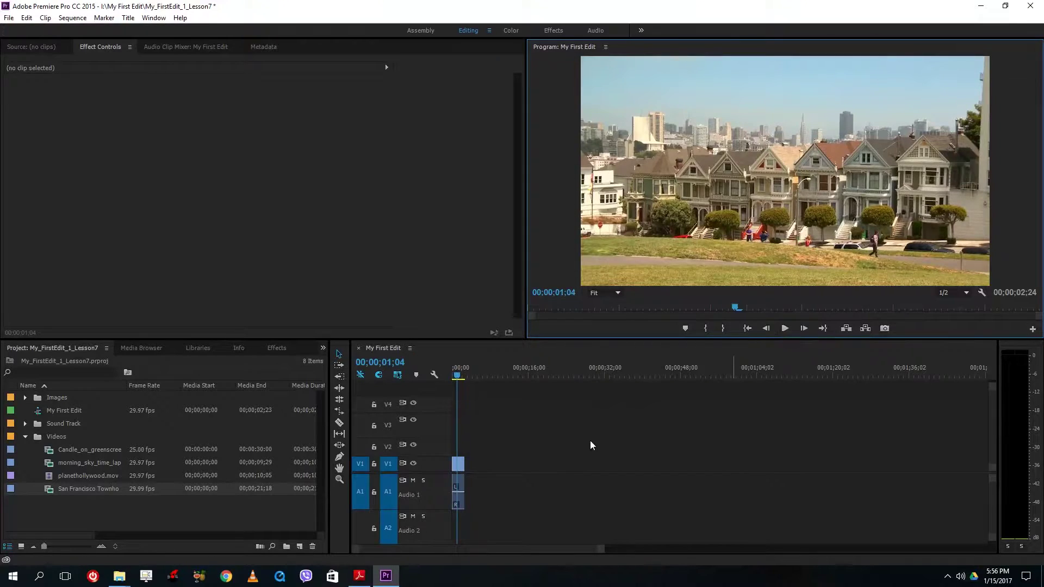
{"action": "left_click", "coordinate": [459, 463]}
{"action": "left_click", "coordinate": [274, 348]}
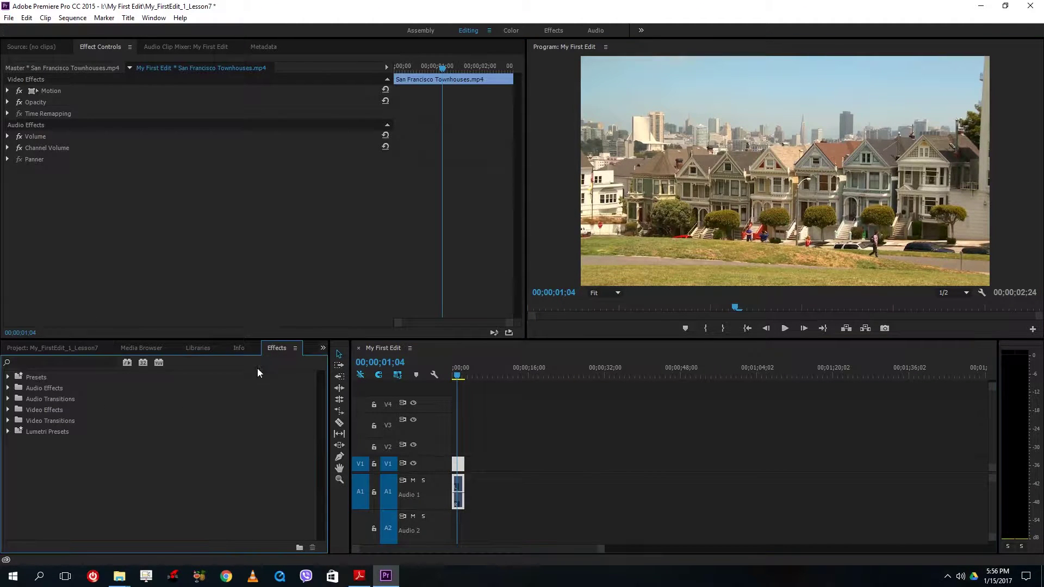
Drag Mosaic from Video Effects > Stylize onto the Townhouses clip on V1.
{"action": "left_click", "coordinate": [9, 410]}
{"action": "scroll", "coordinate": [29, 442], "scroll_direction": "down", "scroll_amount": 3}
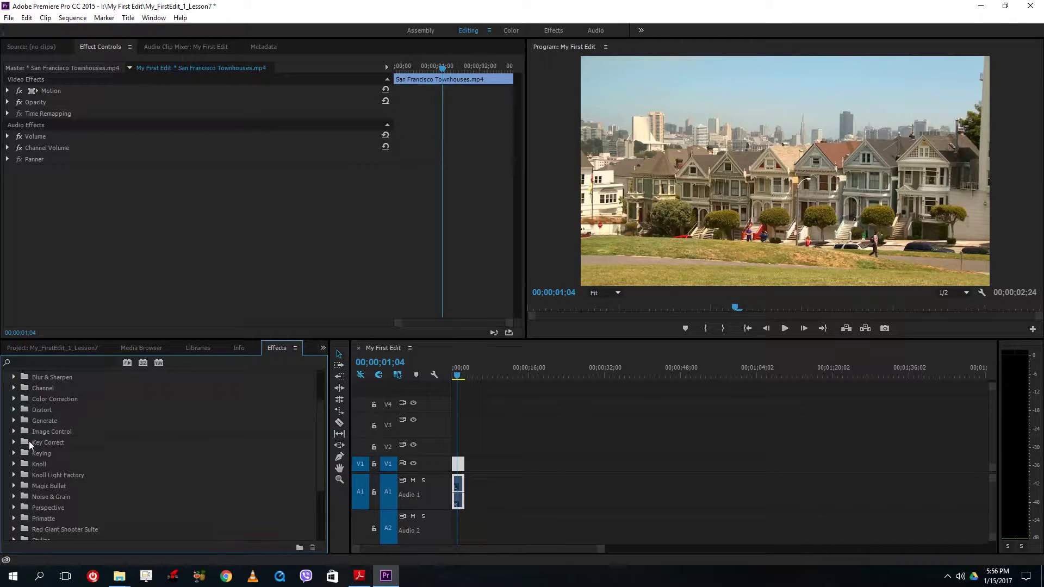
{"action": "scroll", "coordinate": [35, 446], "scroll_direction": "up", "scroll_amount": 3}
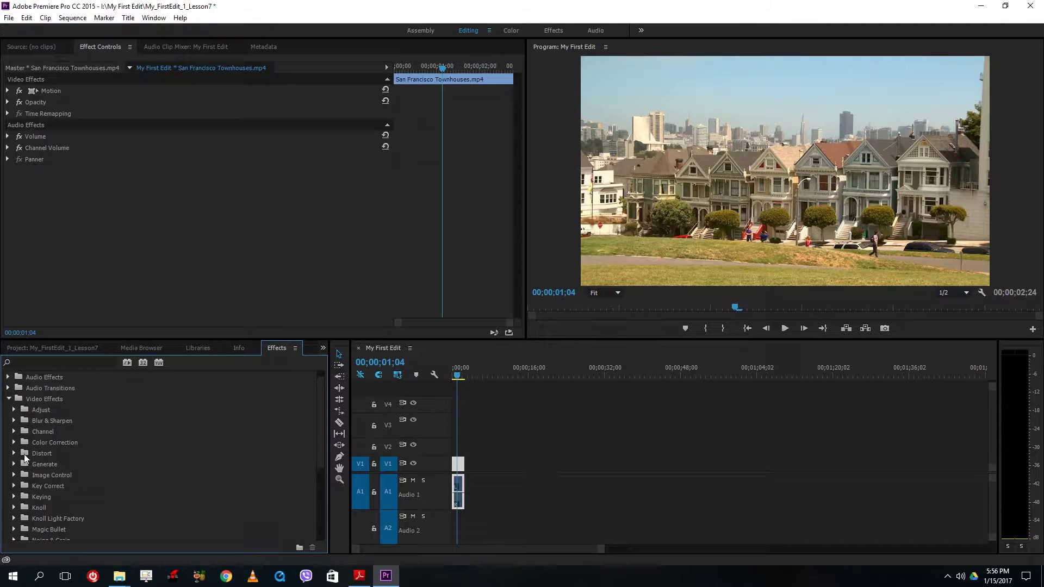
{"action": "left_click", "coordinate": [14, 454]}
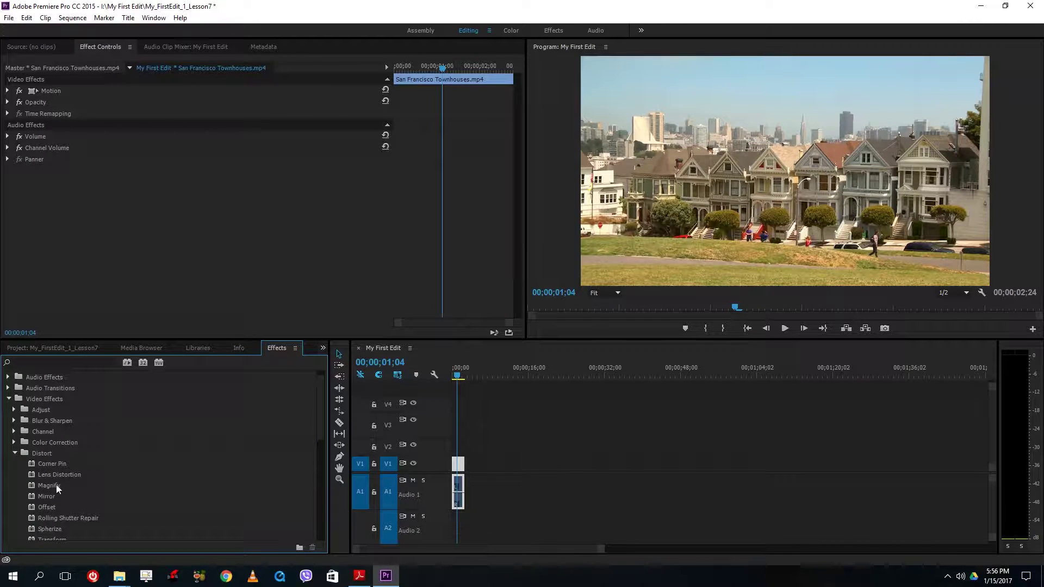
{"action": "scroll", "coordinate": [21, 465], "scroll_direction": "down", "scroll_amount": 3}
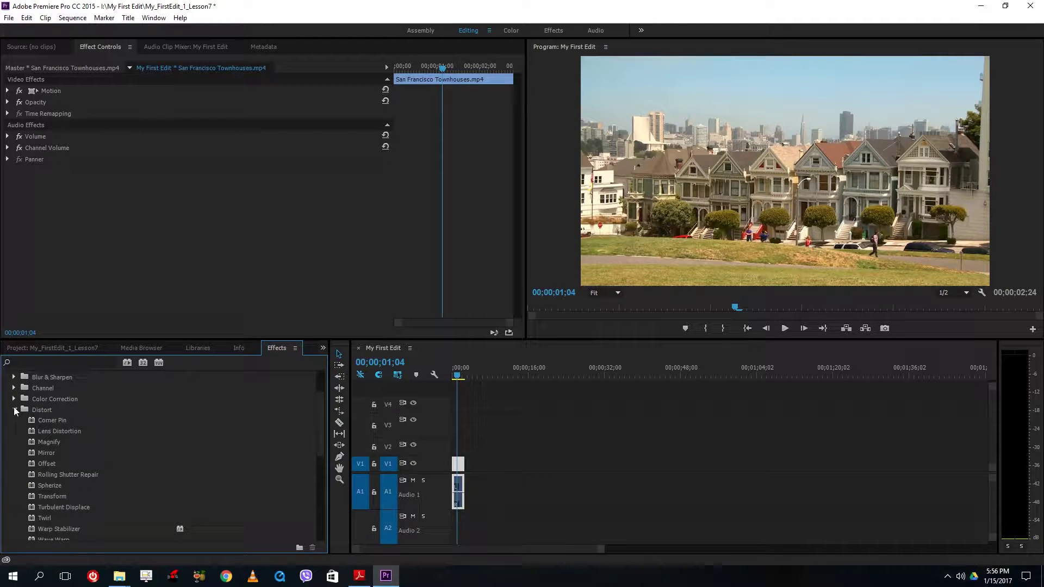
{"action": "left_click", "coordinate": [14, 411]}
{"action": "scroll", "coordinate": [30, 471], "scroll_direction": "down", "scroll_amount": 3}
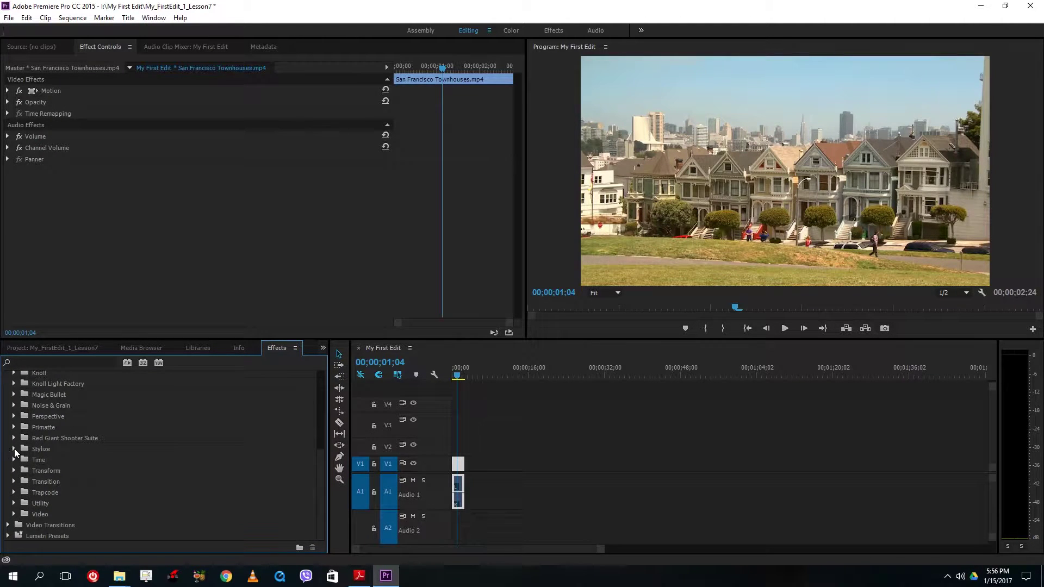
{"action": "left_click", "coordinate": [14, 449]}
{"action": "scroll", "coordinate": [72, 490], "scroll_direction": "down", "scroll_amount": 1}
{"action": "left_click_drag", "start_coordinate": [54, 503], "coordinate": [459, 465]}
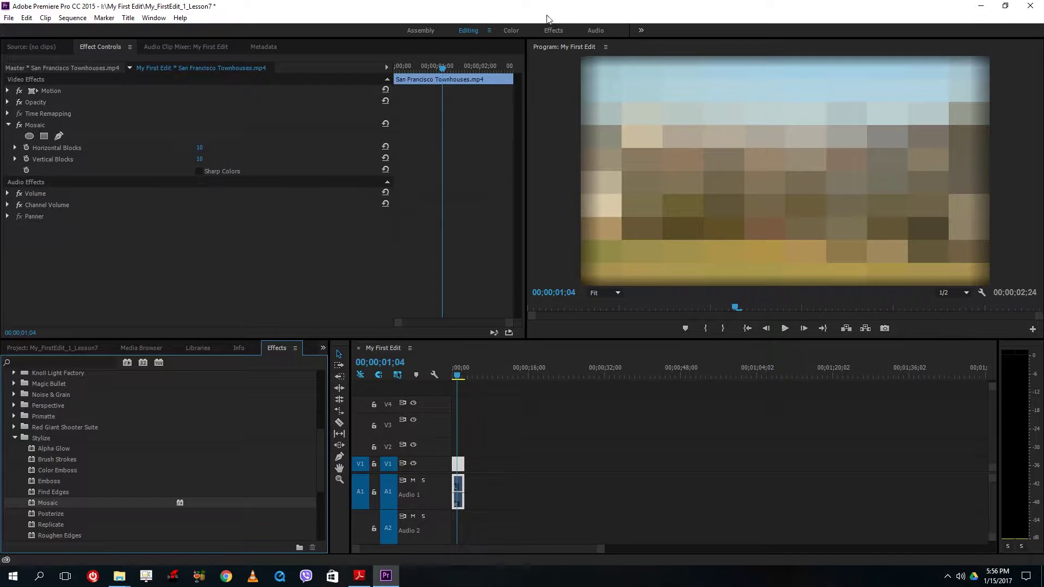
Preview the mosaicked Townhouses clip from its start.
{"action": "left_click_drag", "start_coordinate": [444, 68], "coordinate": [384, 77]}
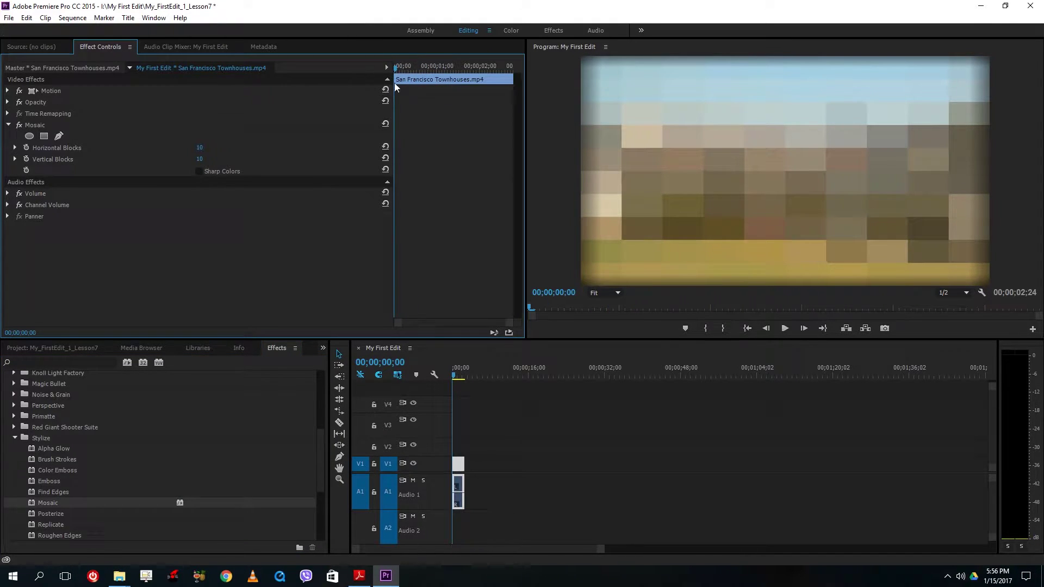
{"action": "left_click", "coordinate": [785, 329]}
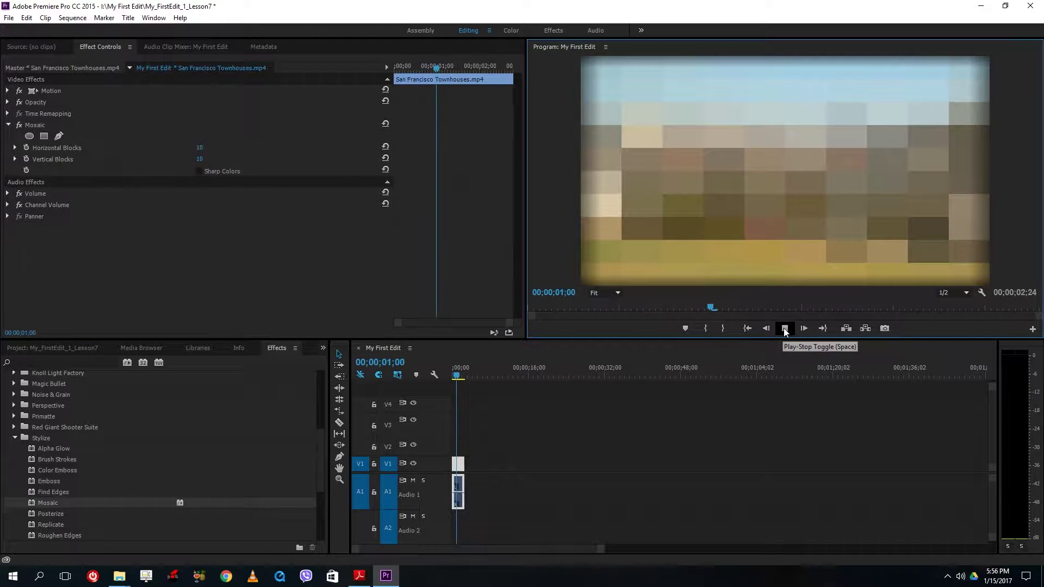
{"action": "key", "text": "space"}
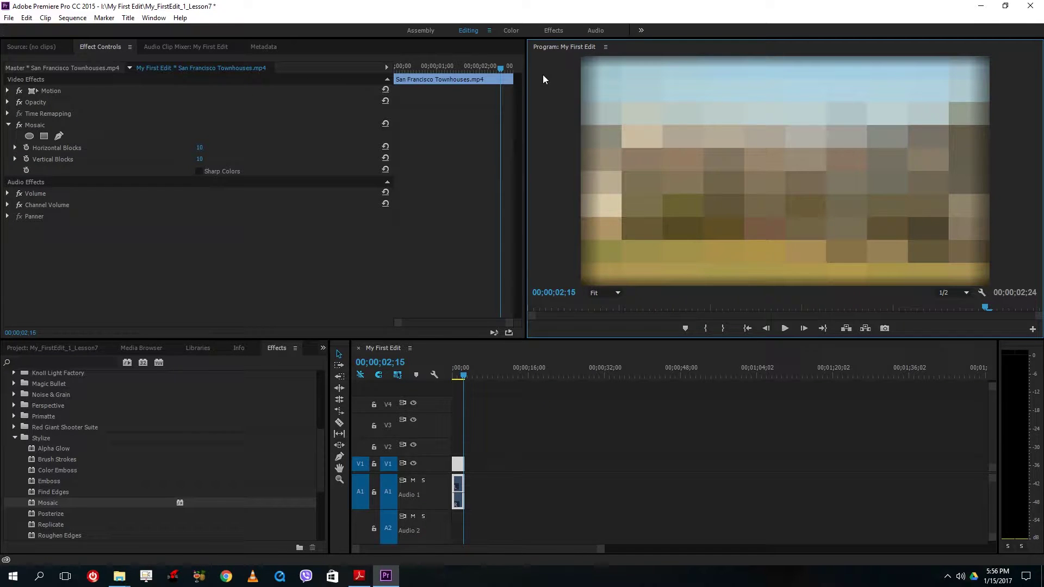
{"action": "left_click_drag", "start_coordinate": [438, 68], "coordinate": [404, 90]}
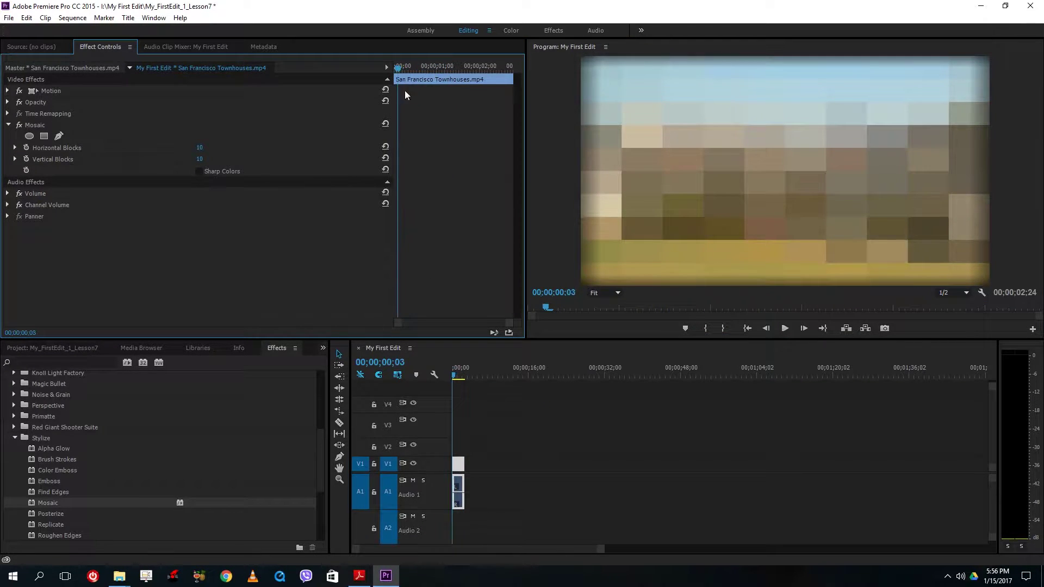
Raise Mosaic Horizontal Blocks from 10 to 61 and scrub through the clip.
{"action": "left_click", "coordinate": [14, 148]}
{"action": "left_click", "coordinate": [16, 148]}
{"action": "left_click_drag", "start_coordinate": [199, 148], "coordinate": [323, 122]}
{"action": "mouse_move", "coordinate": [414, 68]}
{"action": "left_mouse_down"}
{"action": "mouse_move", "coordinate": [493, 68]}
{"action": "mouse_move", "coordinate": [395, 68]}
{"action": "left_mouse_up"}
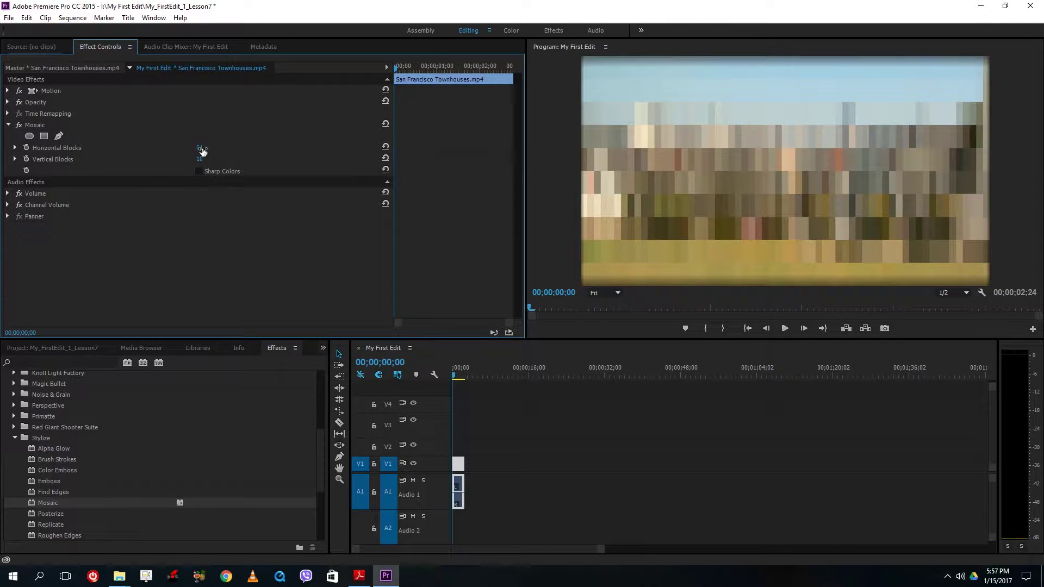
Keyframe Horizontal Blocks at 1 on the clip start and 45 at frame 21.
{"action": "left_click", "coordinate": [14, 148]}
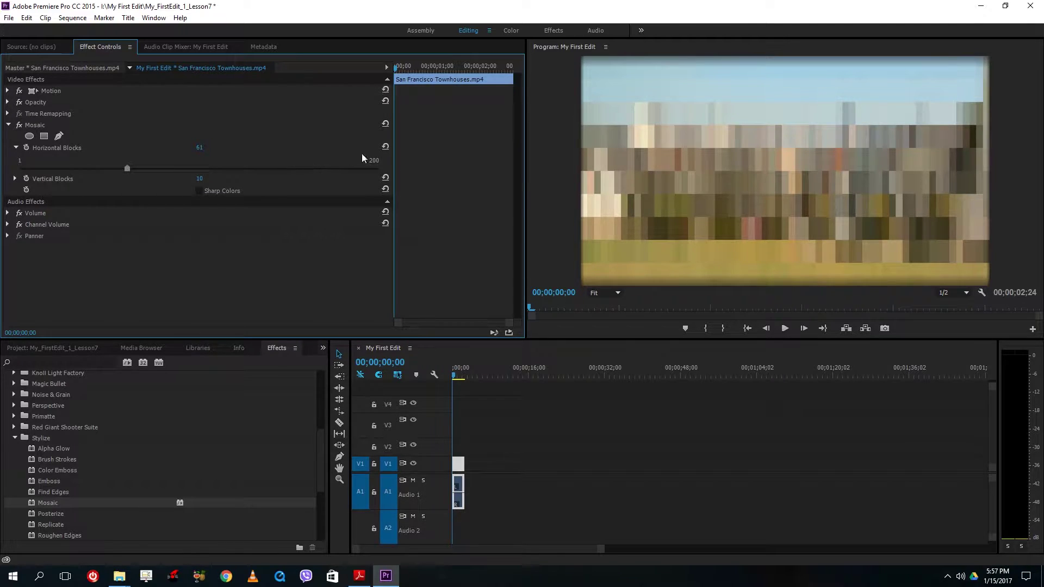
{"action": "left_click_drag", "start_coordinate": [125, 168], "coordinate": [3, 178]}
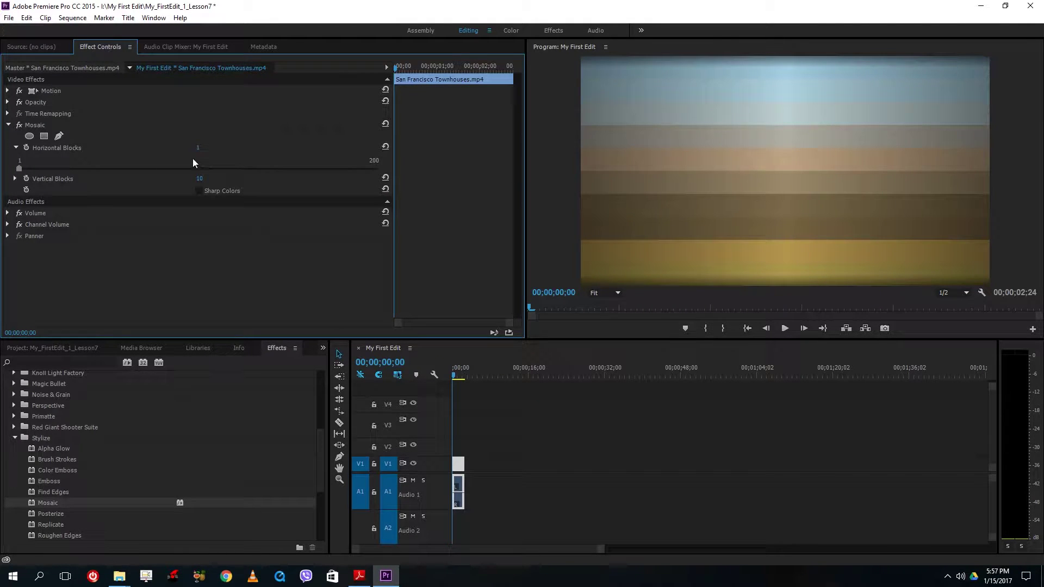
{"action": "left_click", "coordinate": [25, 148]}
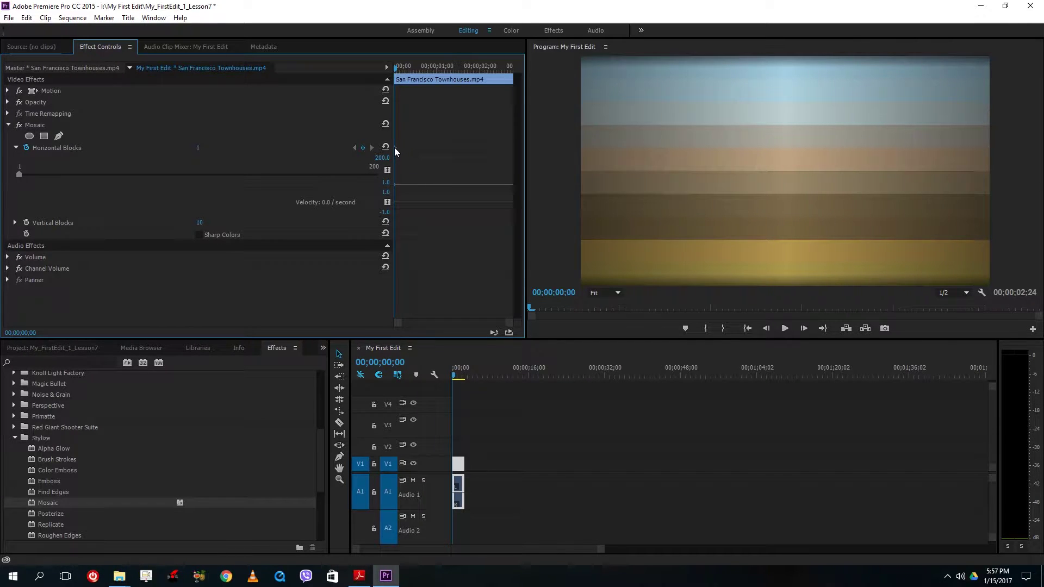
{"action": "left_click_drag", "start_coordinate": [396, 68], "coordinate": [426, 101]}
{"action": "left_click_drag", "start_coordinate": [21, 174], "coordinate": [99, 178]}
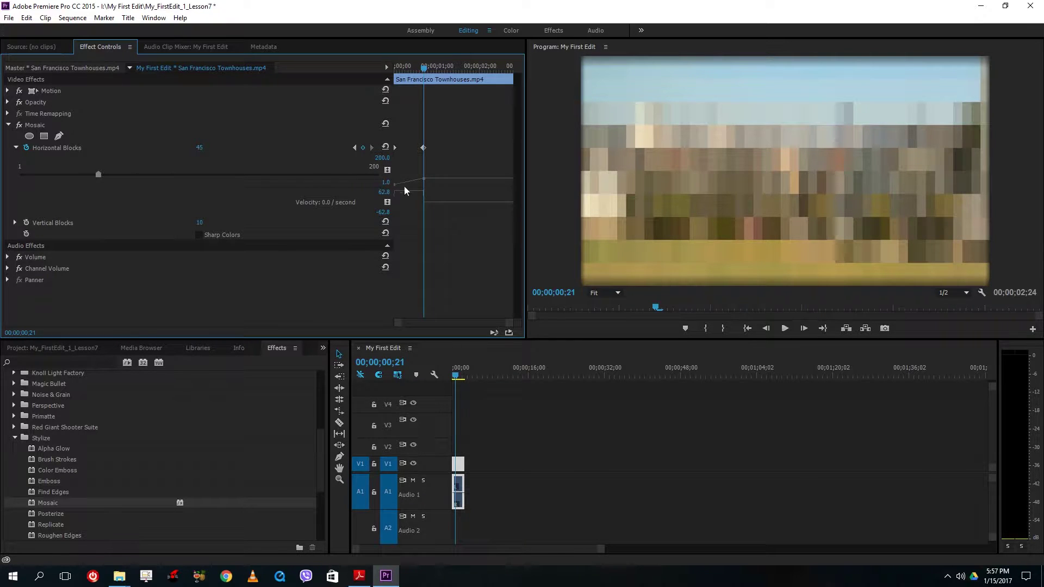
Play back the Horizontal Blocks animation, then return the playhead to 00;00;00;00.
{"action": "left_click_drag", "start_coordinate": [423, 67], "coordinate": [384, 64]}
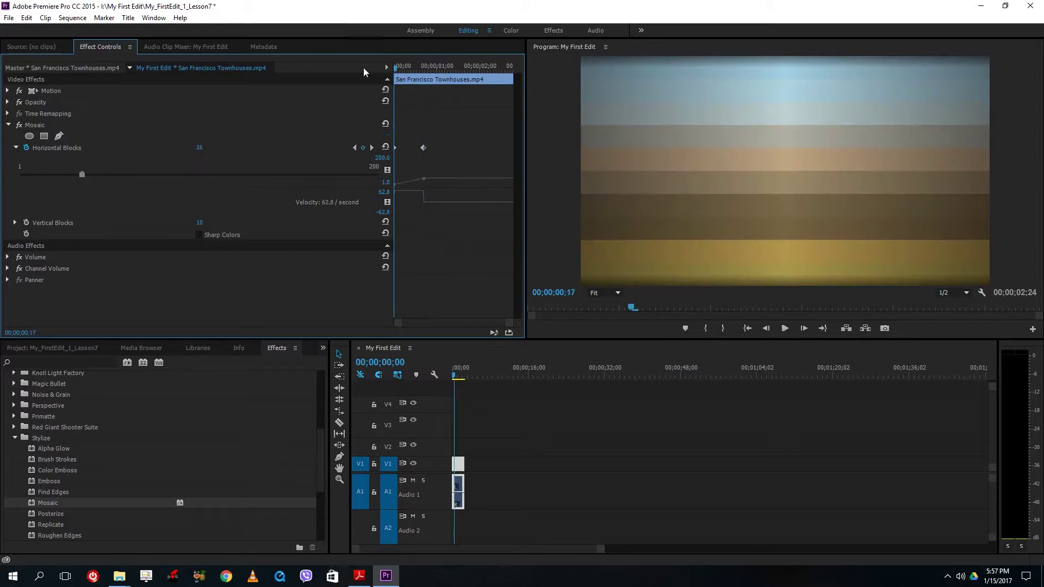
{"action": "left_click", "coordinate": [785, 328]}
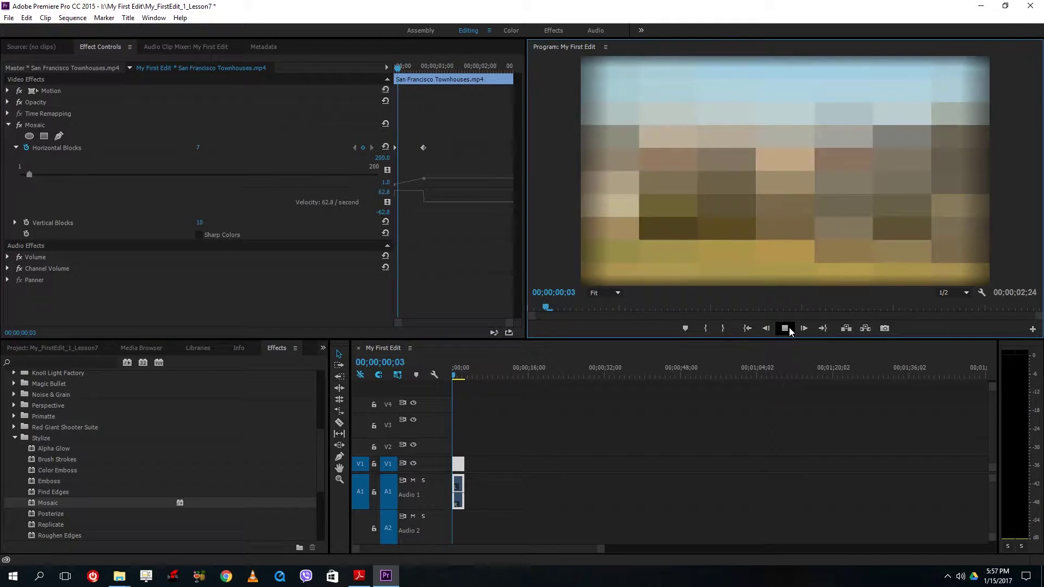
{"action": "key", "text": "space"}
{"action": "left_click_drag", "start_coordinate": [439, 66], "coordinate": [315, 73]}
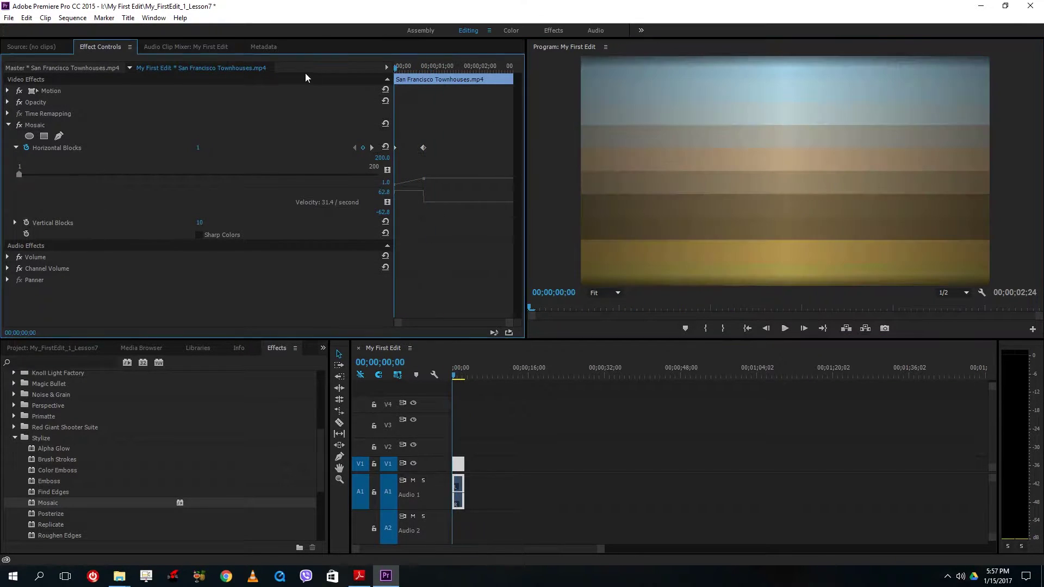
{"action": "left_click", "coordinate": [785, 329]}
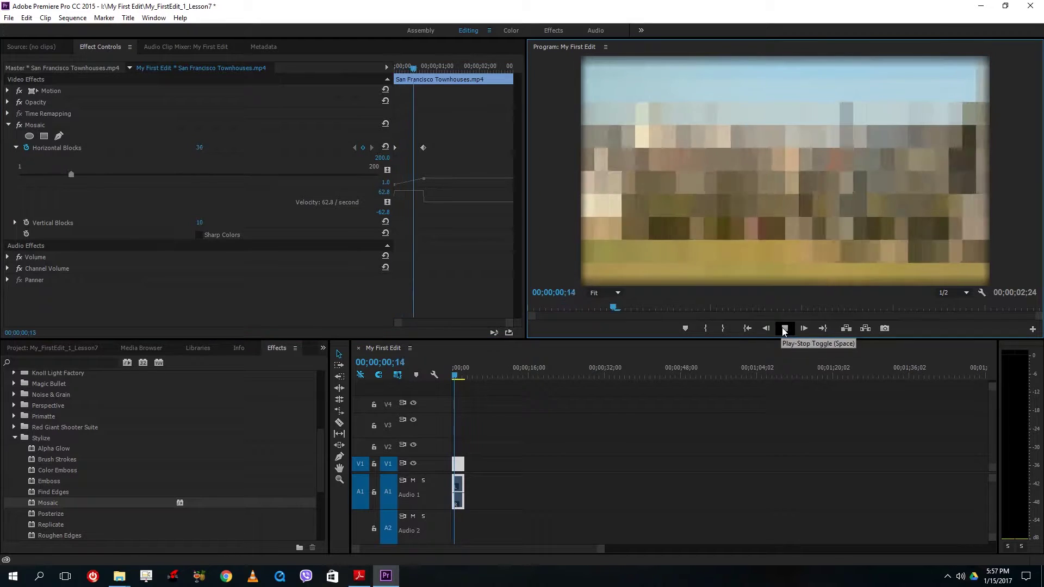
{"action": "left_click", "coordinate": [785, 328]}
{"action": "left_click_drag", "start_coordinate": [419, 67], "coordinate": [331, 72]}
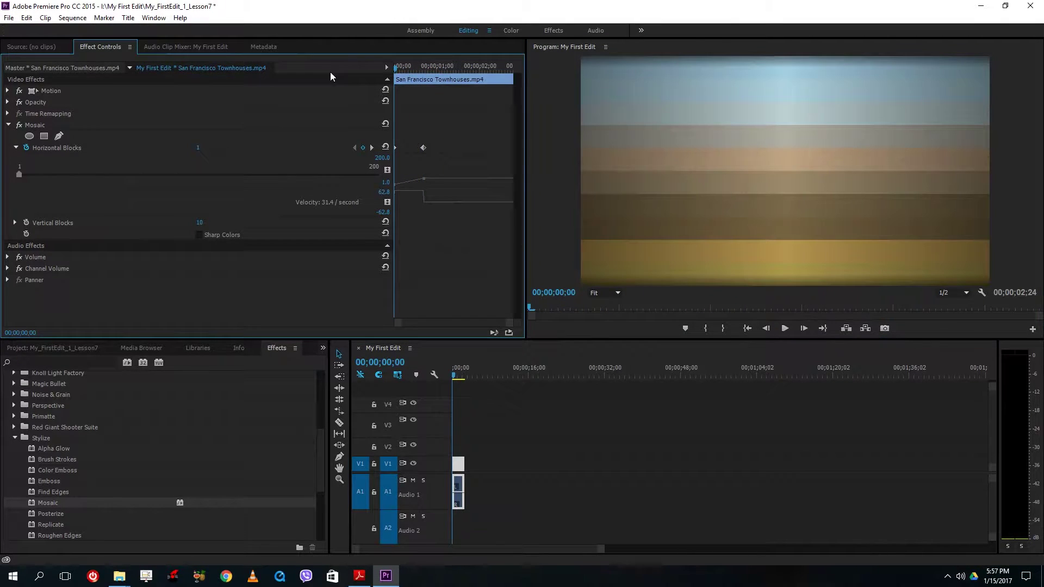
Keyframe Vertical Blocks at 1 on the clip start and 45 at frame 21.
{"action": "left_click", "coordinate": [16, 223]}
{"action": "left_click_drag", "start_coordinate": [34, 245], "coordinate": [19, 245]}
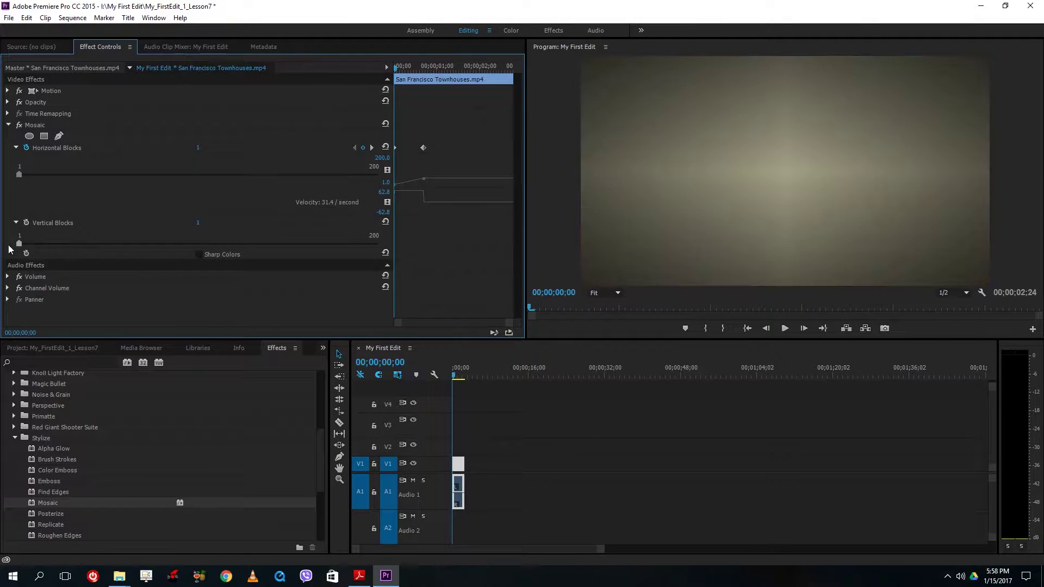
{"action": "left_click", "coordinate": [26, 223]}
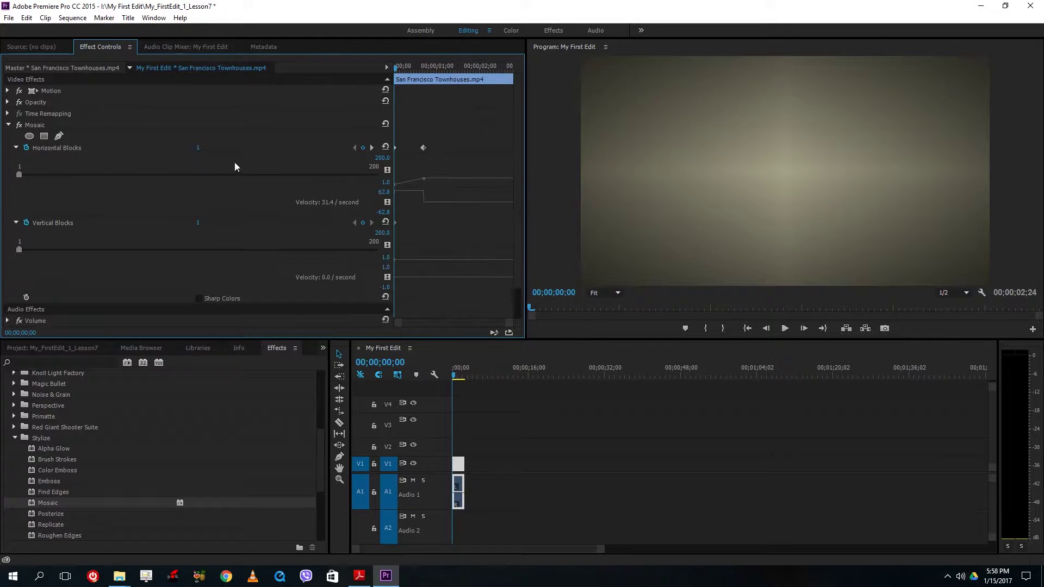
{"action": "left_click", "coordinate": [418, 67]}
{"action": "left_click", "coordinate": [424, 67]}
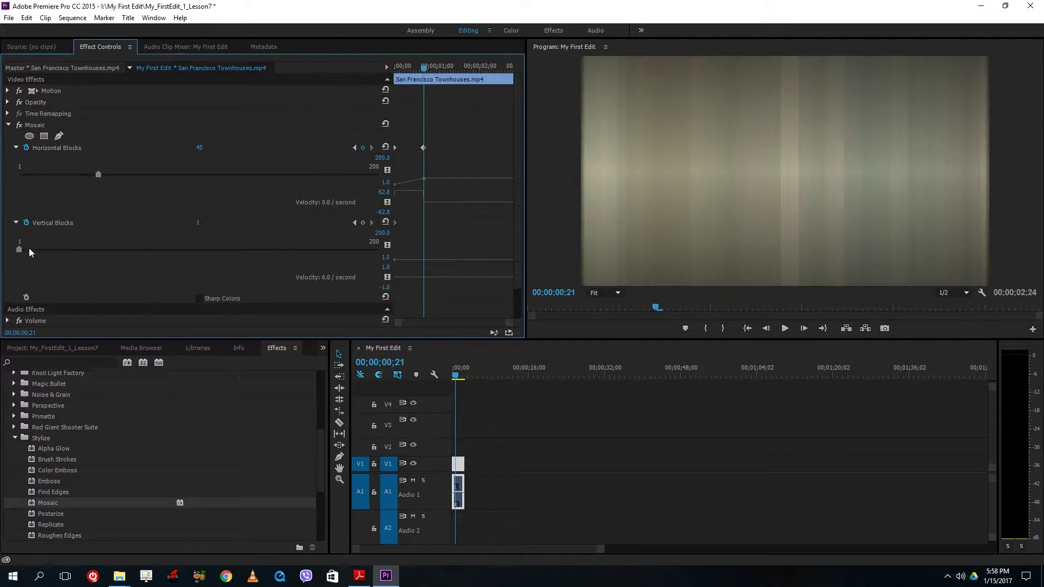
{"action": "left_click_drag", "start_coordinate": [25, 249], "coordinate": [99, 243]}
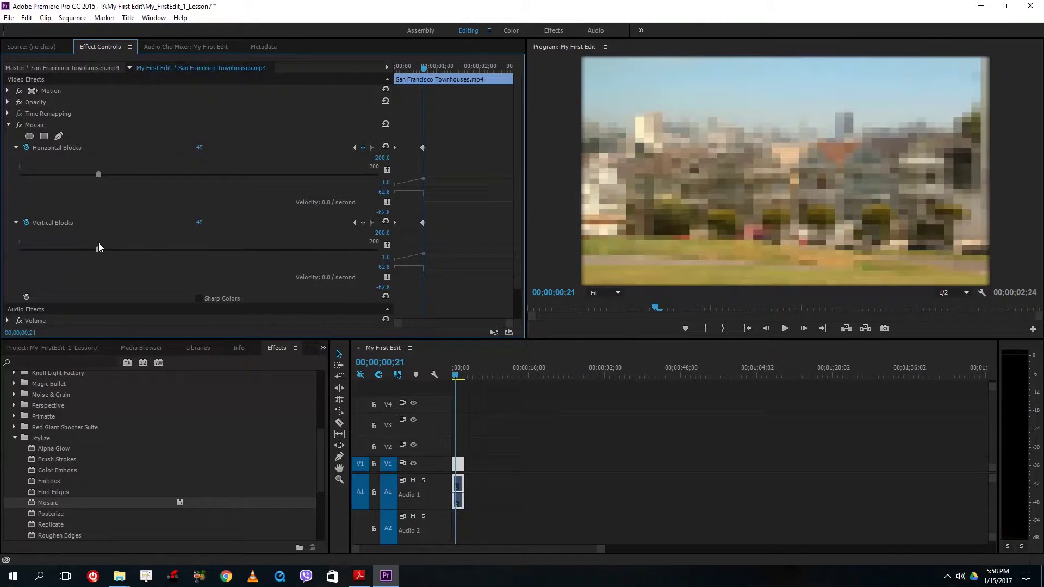
Play the combined mosaic animation from the start and scrub near the end keyframe.
{"action": "left_click", "coordinate": [454, 376]}
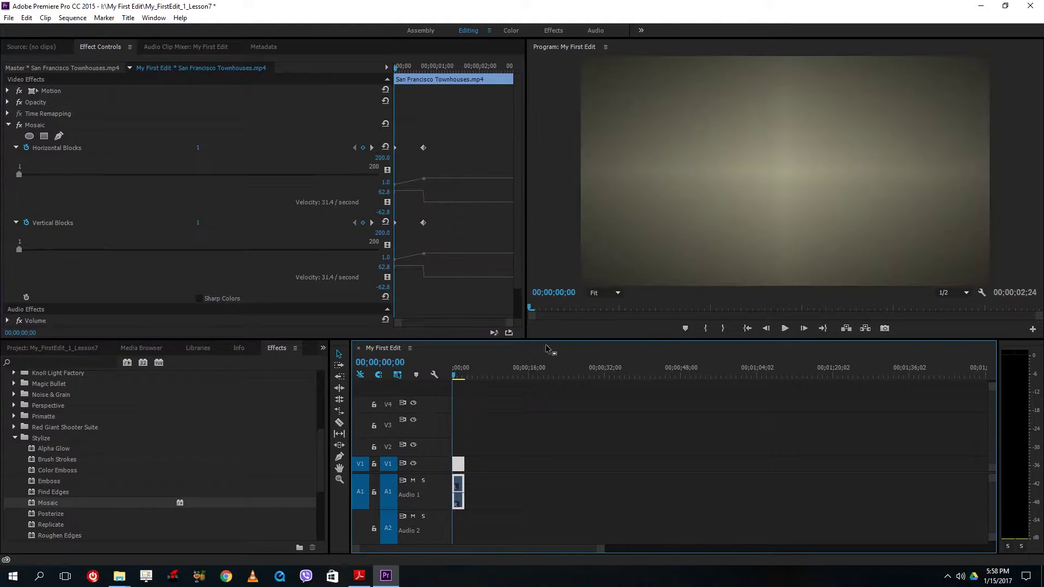
{"action": "left_click", "coordinate": [786, 329]}
{"action": "left_click", "coordinate": [785, 328]}
{"action": "left_click", "coordinate": [456, 375]}
{"action": "left_click", "coordinate": [784, 328]}
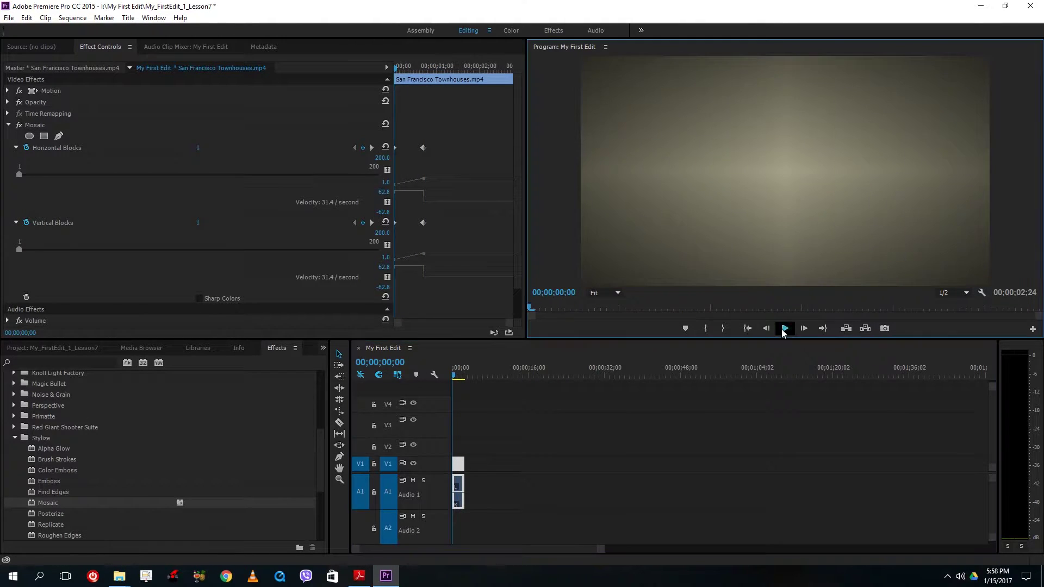
{"action": "left_click", "coordinate": [784, 328]}
{"action": "left_click", "coordinate": [423, 72]}
{"action": "mouse_move", "coordinate": [423, 72]}
{"action": "left_mouse_down"}
{"action": "mouse_move", "coordinate": [419, 81]}
{"action": "mouse_move", "coordinate": [385, 63]}
{"action": "mouse_move", "coordinate": [422, 81]}
{"action": "left_mouse_up"}
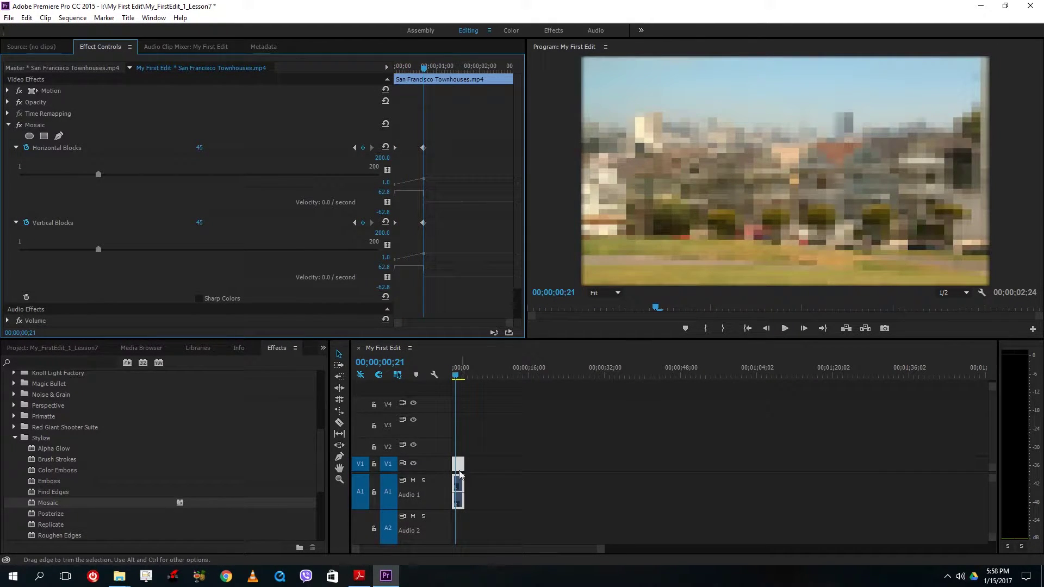
Cut the Townhouses clip with the Razor tool at frame 21, where the mosaic animation ends.
{"action": "left_click", "coordinate": [339, 425]}
{"action": "left_click", "coordinate": [459, 464]}
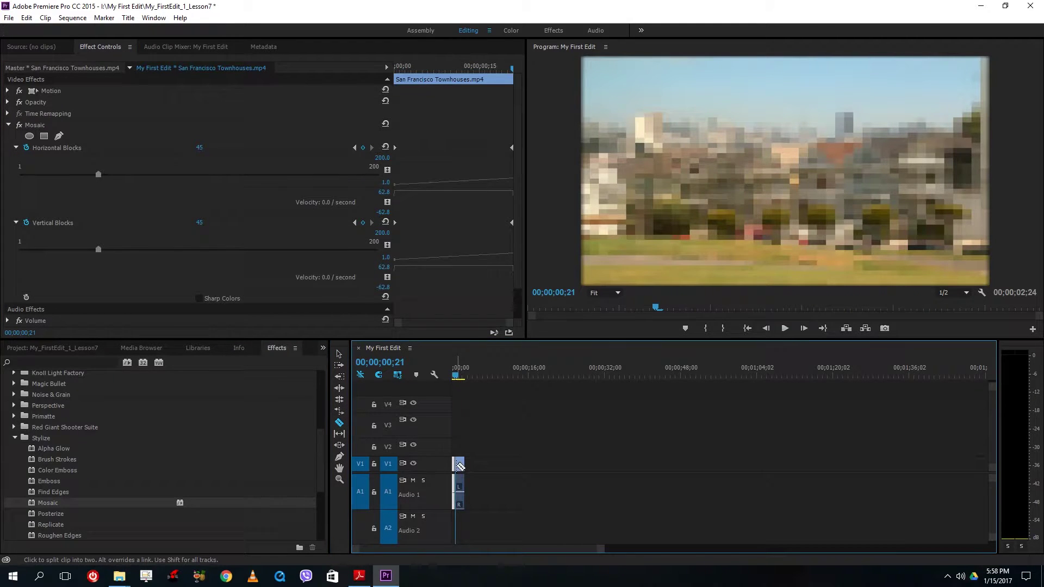
{"action": "left_click_drag", "start_coordinate": [600, 549], "coordinate": [435, 549]}
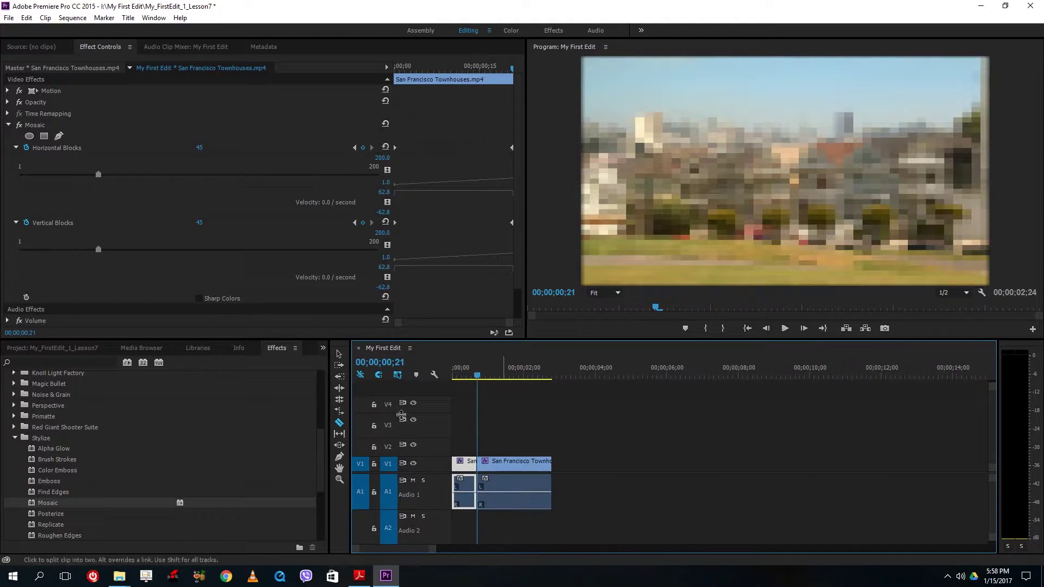
Select the Mosaic effect on the second part of the split clip.
{"action": "left_click", "coordinate": [339, 355]}
{"action": "left_click_drag", "start_coordinate": [477, 376], "coordinate": [481, 379]}
{"action": "left_click", "coordinate": [520, 468]}
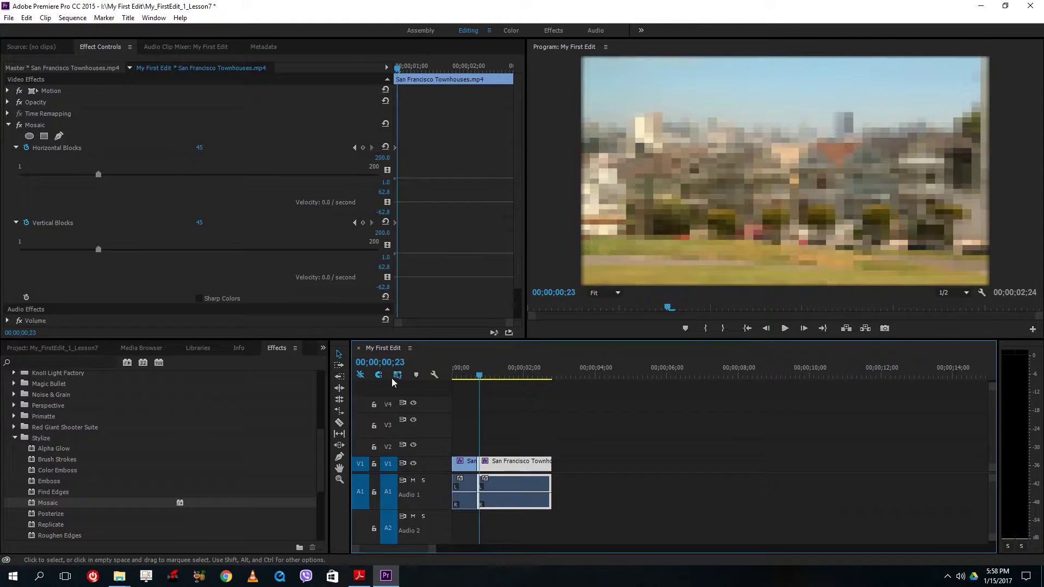
{"action": "left_click", "coordinate": [42, 124]}
Delete Mosaic from the second clip part, preview the sequence, then reselect the mosaicked first part.
{"action": "key", "text": "Delete"}
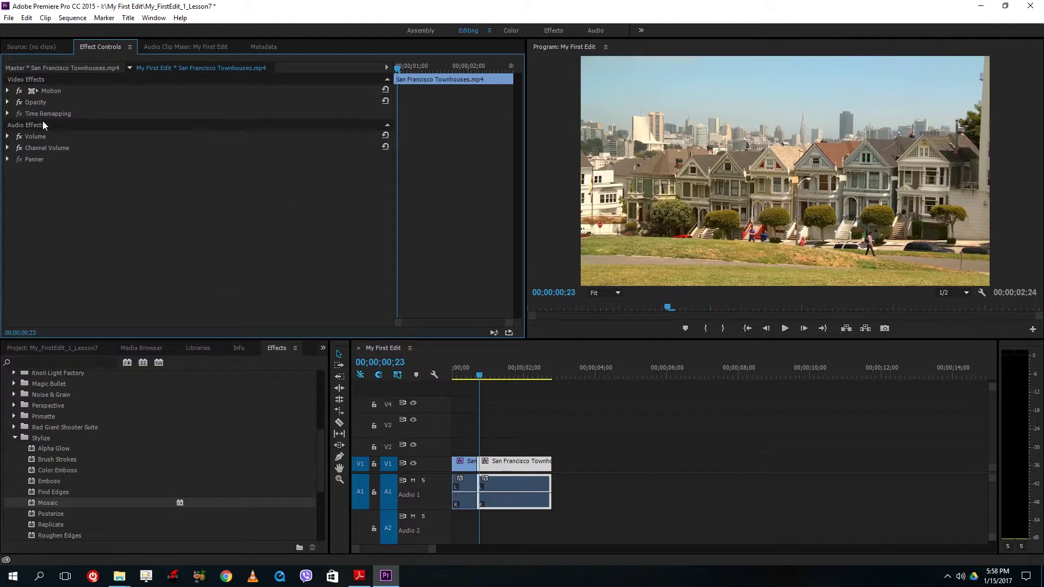
{"action": "left_click", "coordinate": [455, 374]}
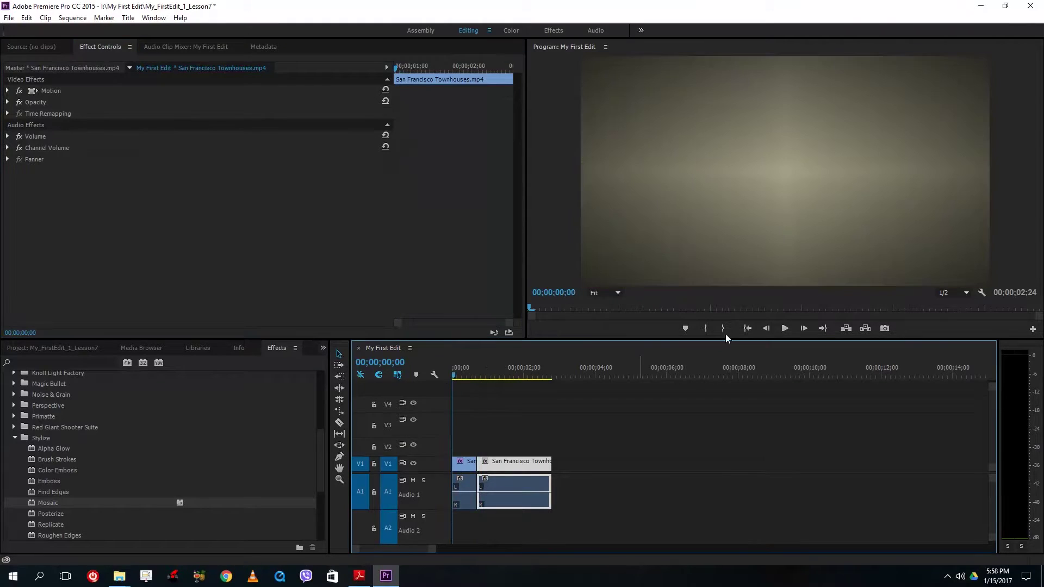
{"action": "left_click", "coordinate": [785, 328]}
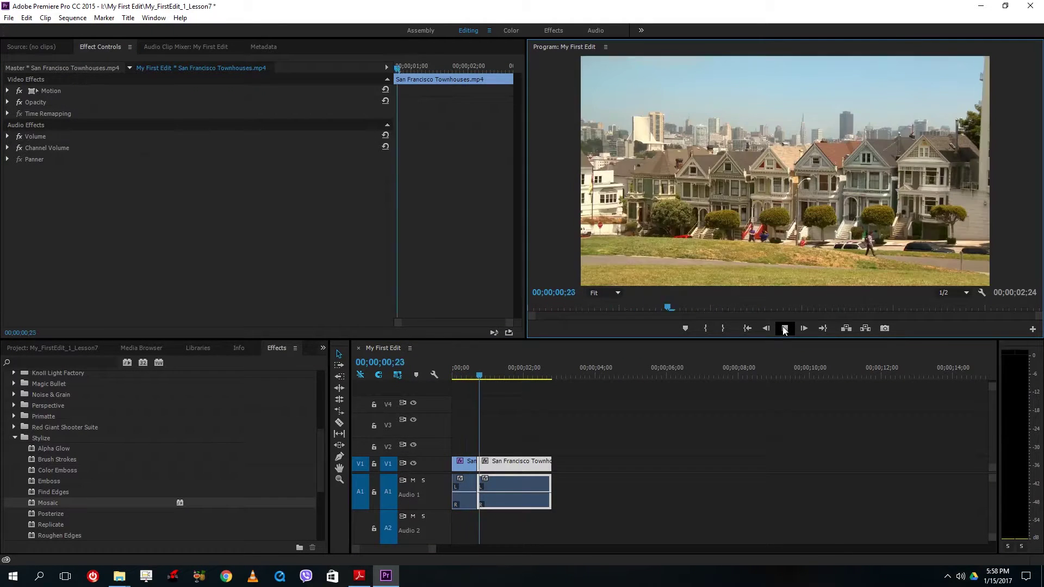
{"action": "left_click", "coordinate": [747, 328]}
{"action": "left_click", "coordinate": [785, 329]}
{"action": "left_click", "coordinate": [784, 329]}
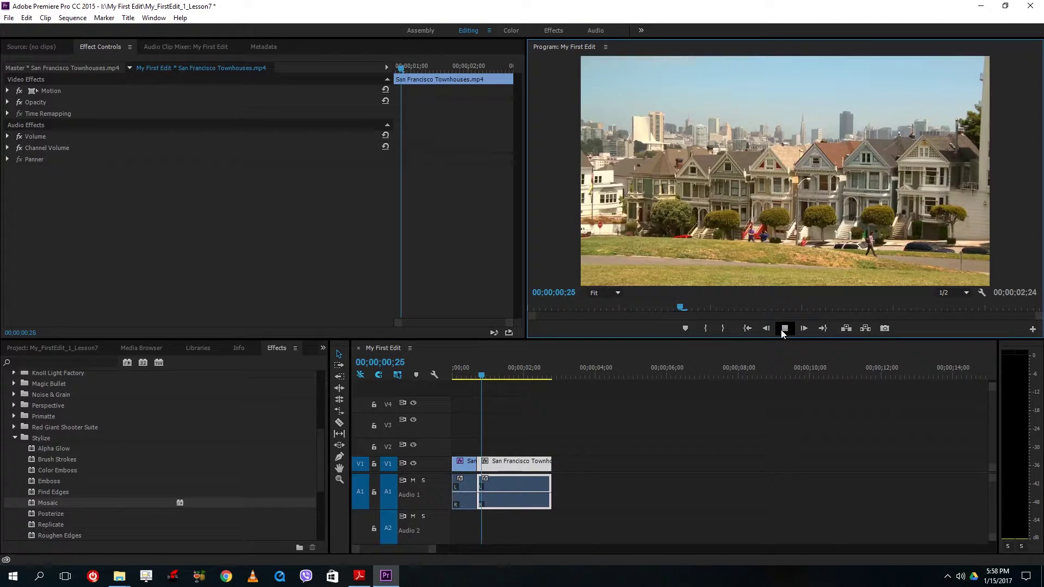
{"action": "key", "text": "Home"}
{"action": "left_click_drag", "start_coordinate": [486, 481], "coordinate": [486, 468]}
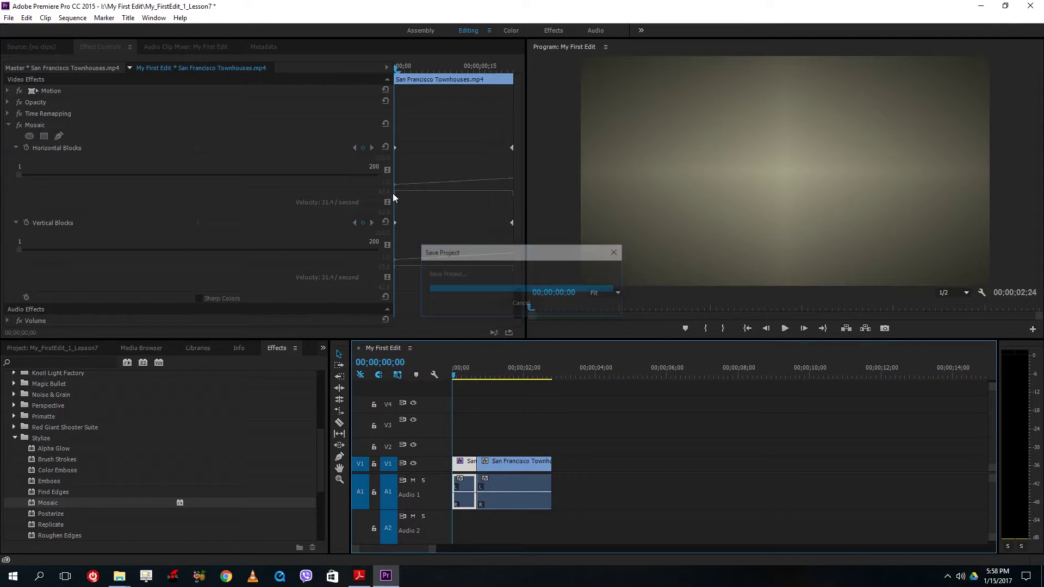
Apply Ease Out to the first Horizontal Blocks keyframe and lengthen its Bezier handle.
{"action": "right_click", "coordinate": [394, 149]}
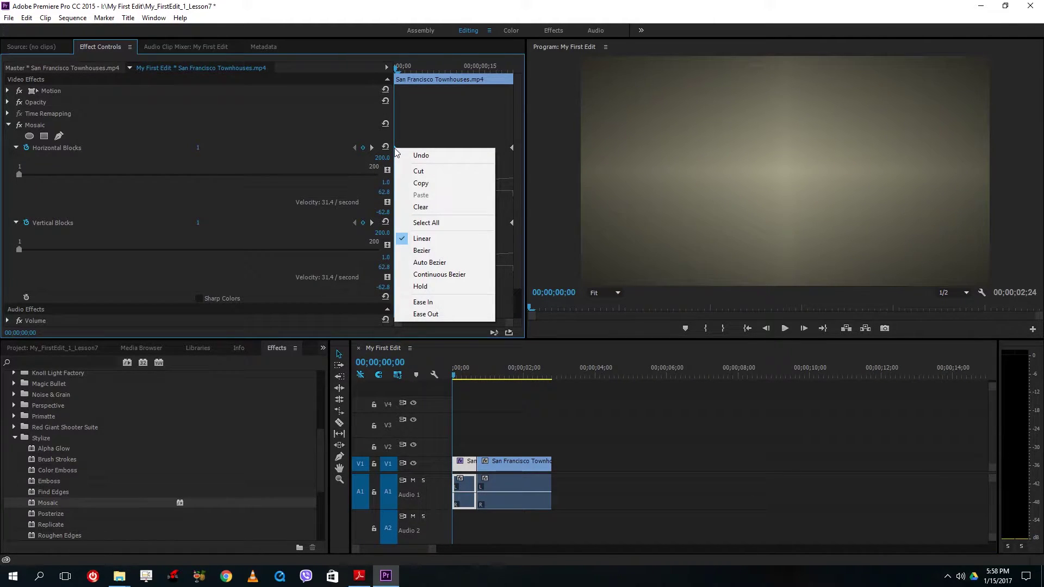
{"action": "left_click", "coordinate": [438, 316]}
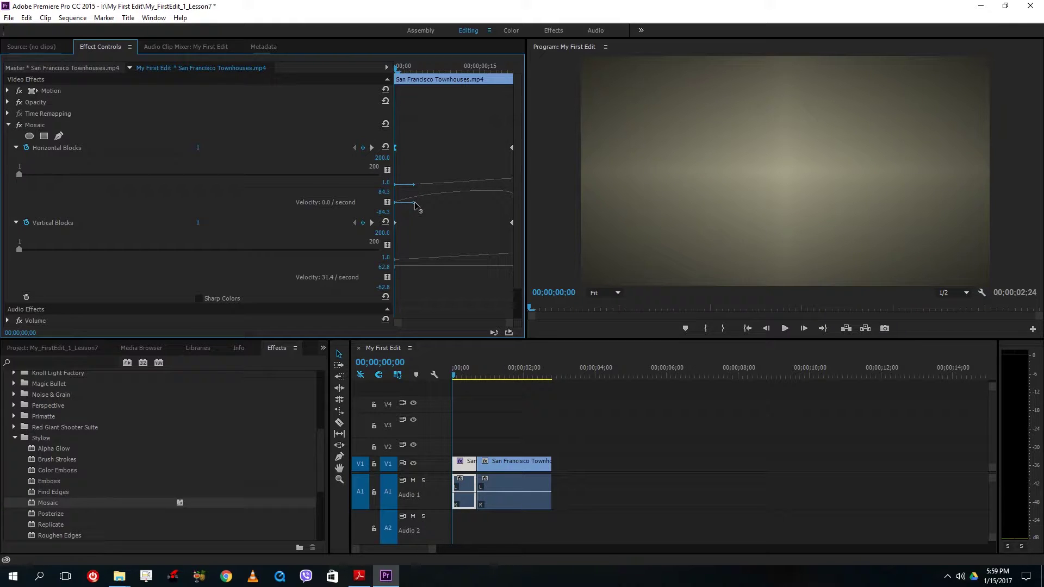
{"action": "left_click_drag", "start_coordinate": [417, 201], "coordinate": [423, 203]}
Apply Ease In to the last Horizontal Blocks keyframe and shape the speed curve to -24.4 per second.
{"action": "right_click", "coordinate": [513, 148]}
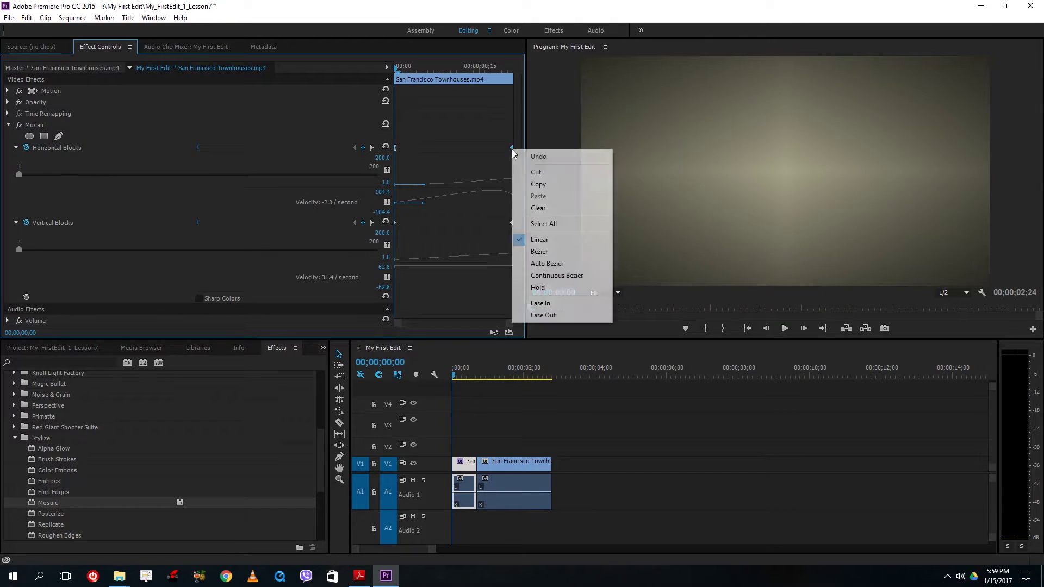
{"action": "left_click", "coordinate": [547, 302]}
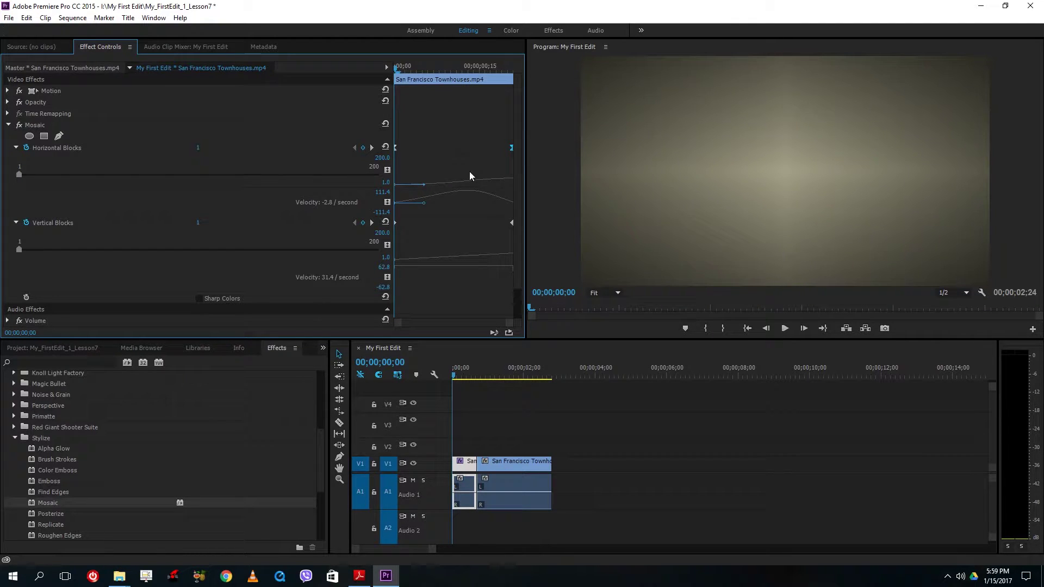
{"action": "right_click", "coordinate": [511, 148]}
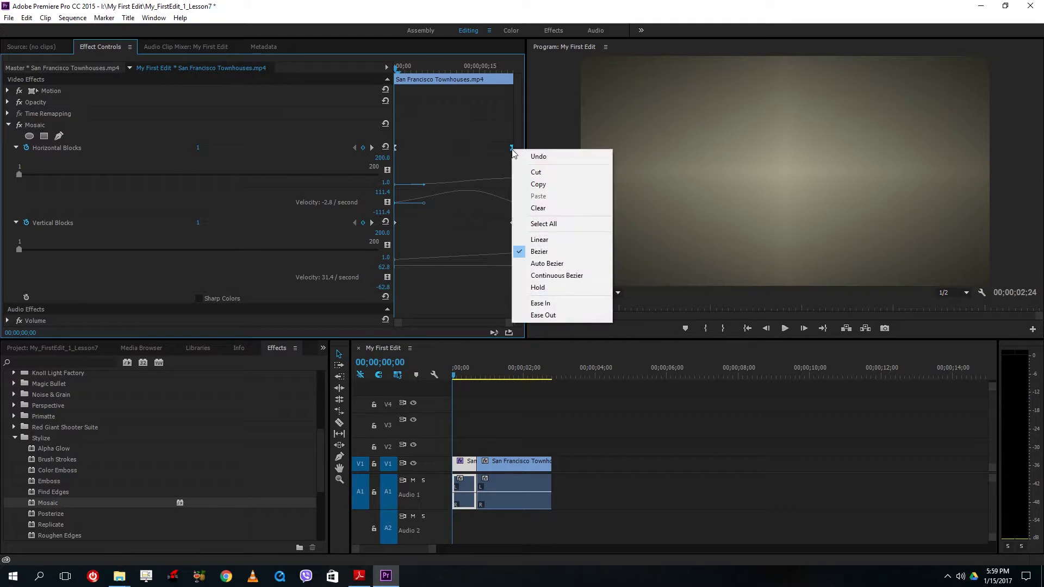
{"action": "left_click", "coordinate": [566, 300]}
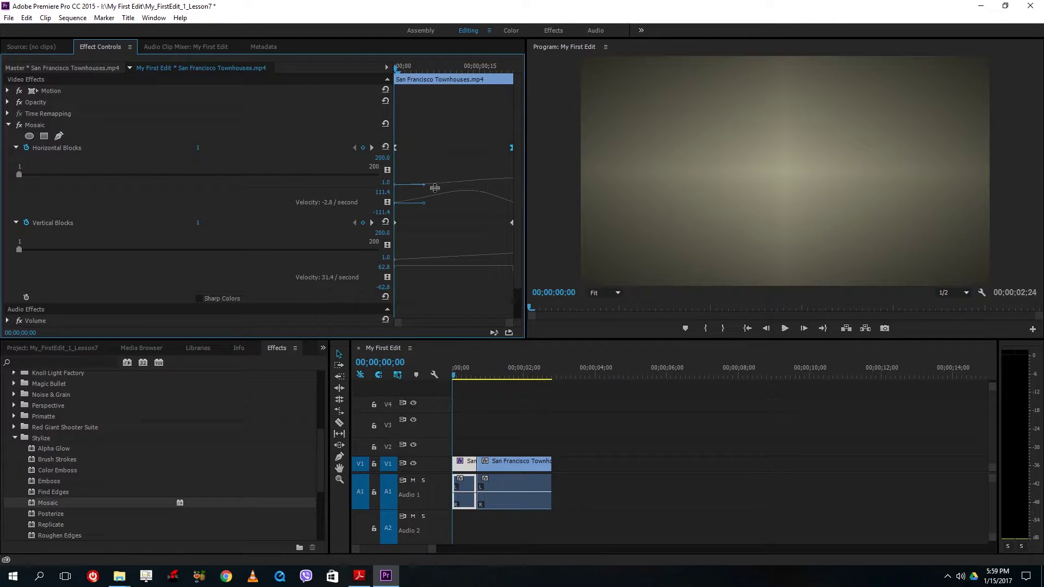
{"action": "left_click_drag", "start_coordinate": [428, 206], "coordinate": [416, 187]}
Preview the eased Horizontal Blocks animation from the clip start.
{"action": "left_click", "coordinate": [478, 377]}
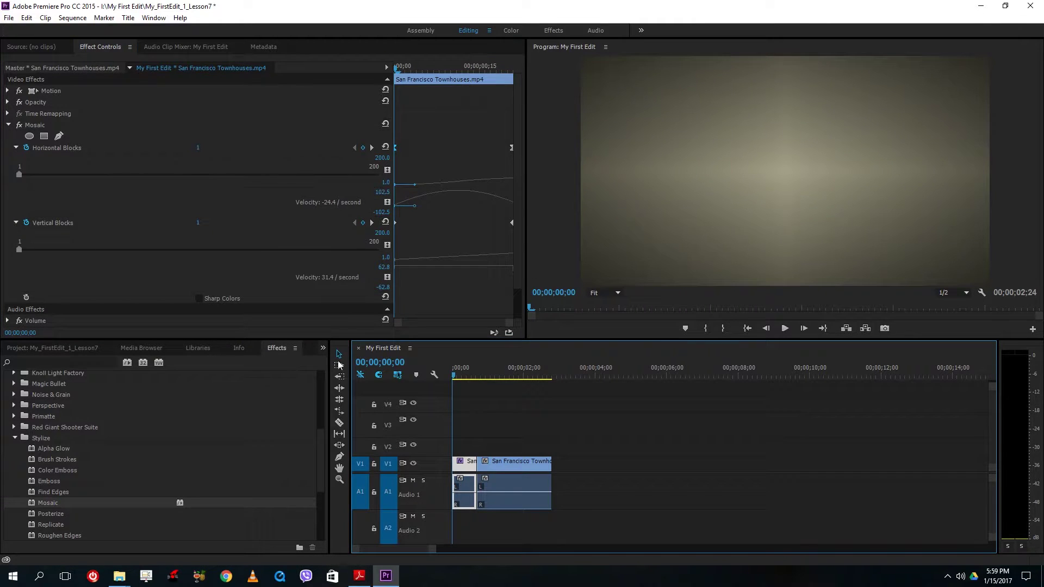
{"action": "left_click", "coordinate": [785, 328]}
{"action": "left_click", "coordinate": [785, 328]}
{"action": "left_click", "coordinate": [452, 377]}
Ease both Vertical Blocks keyframes and reshape their speed curve to -84.3 per second.
{"action": "right_click", "coordinate": [396, 223]}
{"action": "left_click", "coordinate": [426, 376]}
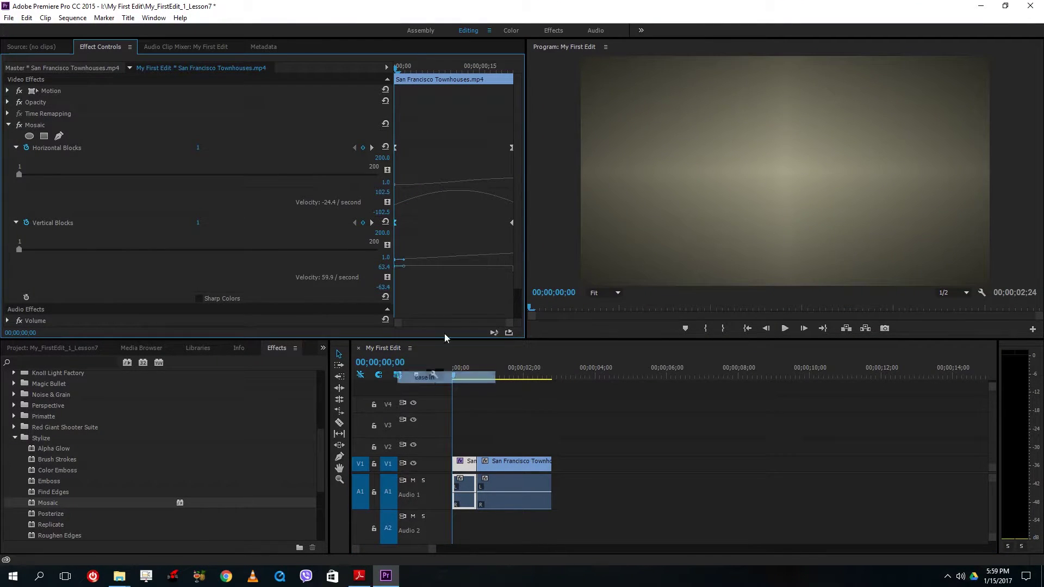
{"action": "right_click", "coordinate": [511, 223]}
{"action": "left_click", "coordinate": [544, 390]}
{"action": "left_click_drag", "start_coordinate": [408, 265], "coordinate": [428, 284]}
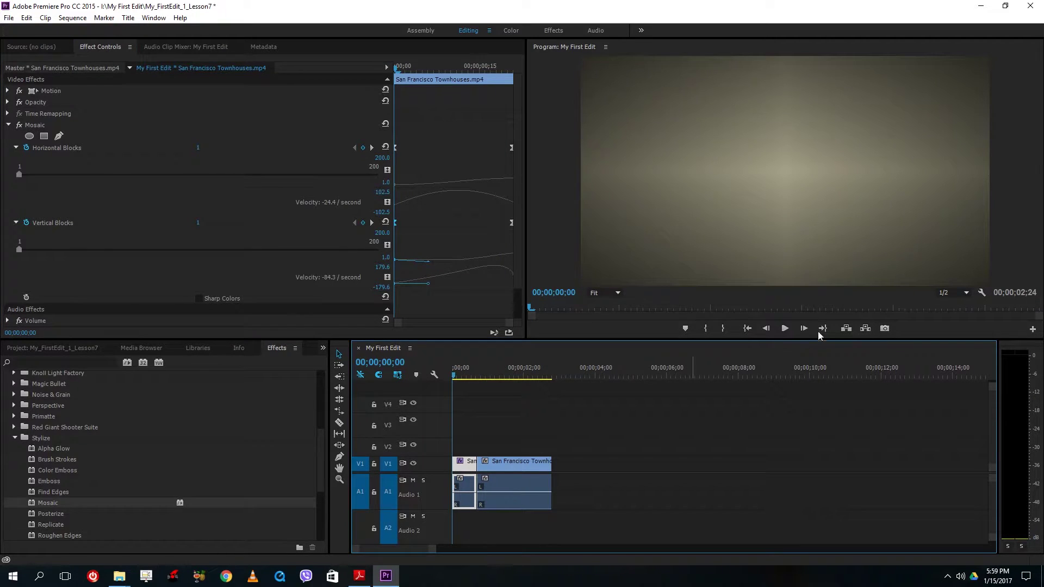
Play the mosaic animation and stop at 00;00;01;02 once the townhouses appear clear.
{"action": "left_click", "coordinate": [785, 328]}
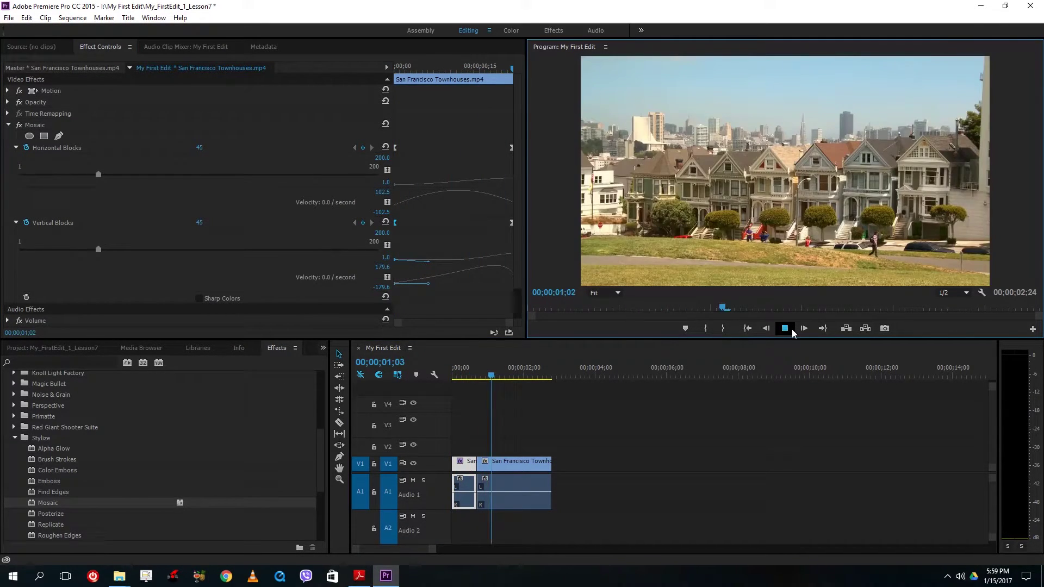
{"action": "left_click", "coordinate": [784, 329]}
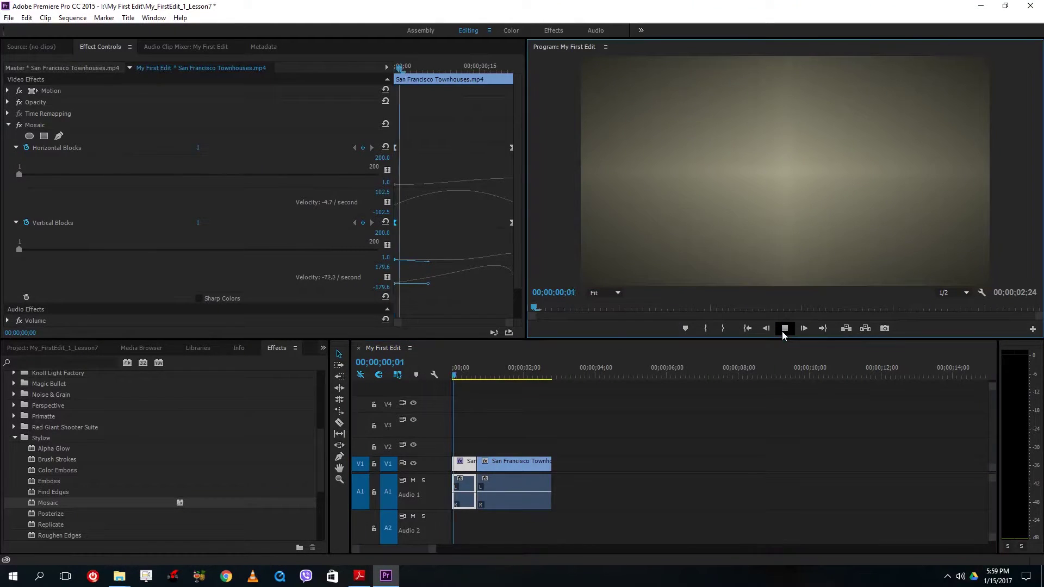
{"action": "left_click", "coordinate": [784, 330]}
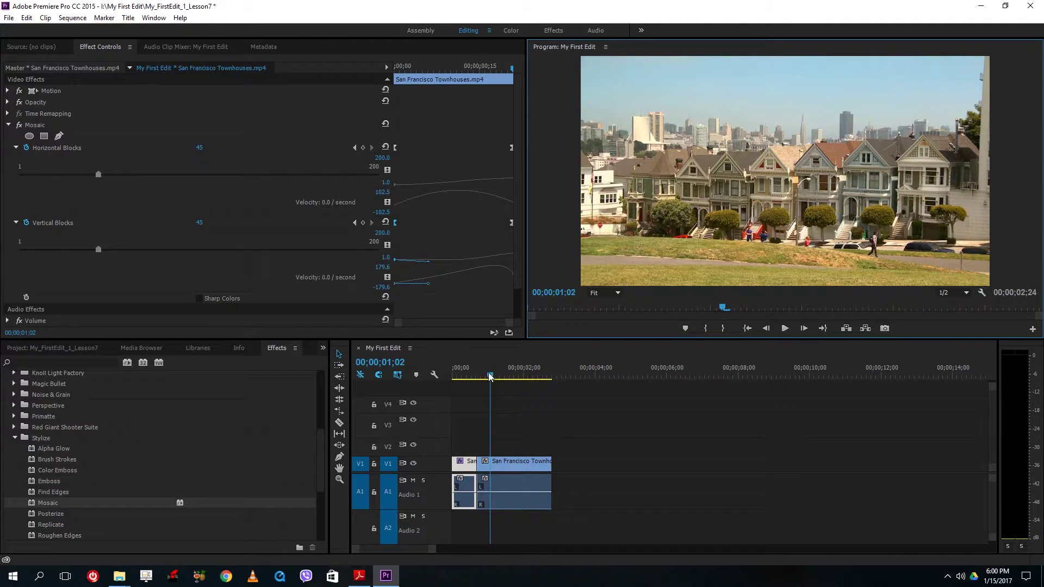
Remove the Mosaic effect from the townhouses clip.
{"action": "scroll", "coordinate": [67, 517], "scroll_direction": "up", "scroll_amount": 1}
{"action": "left_click", "coordinate": [35, 127]}
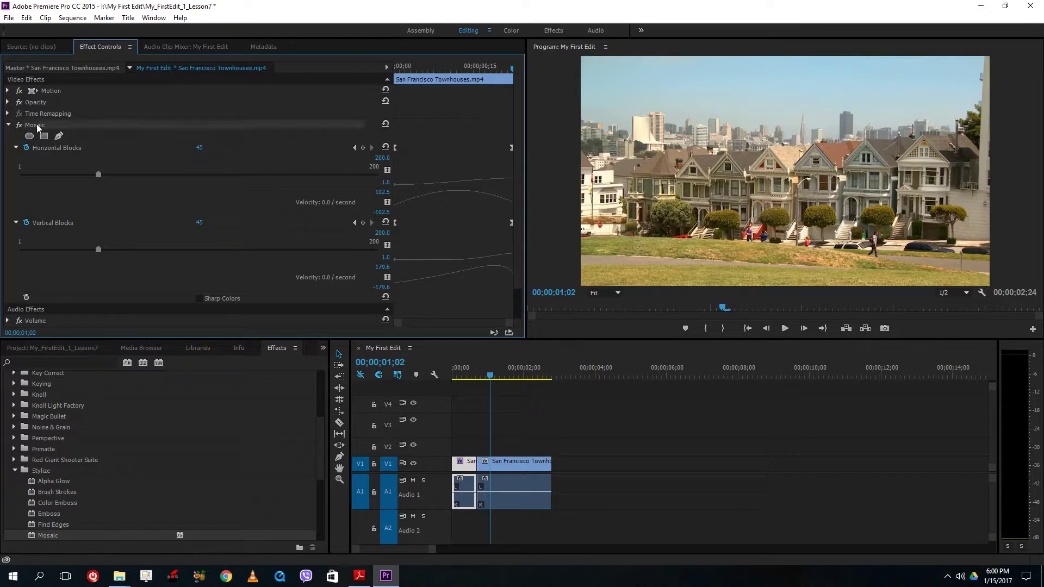
{"action": "key", "text": "Delete"}
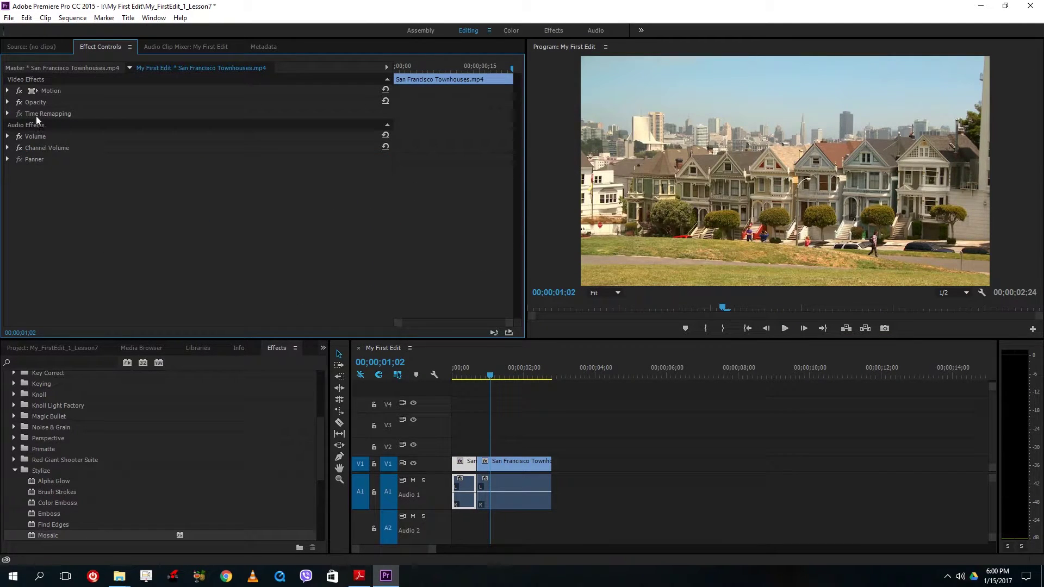
{"action": "left_click", "coordinate": [5, 140]}
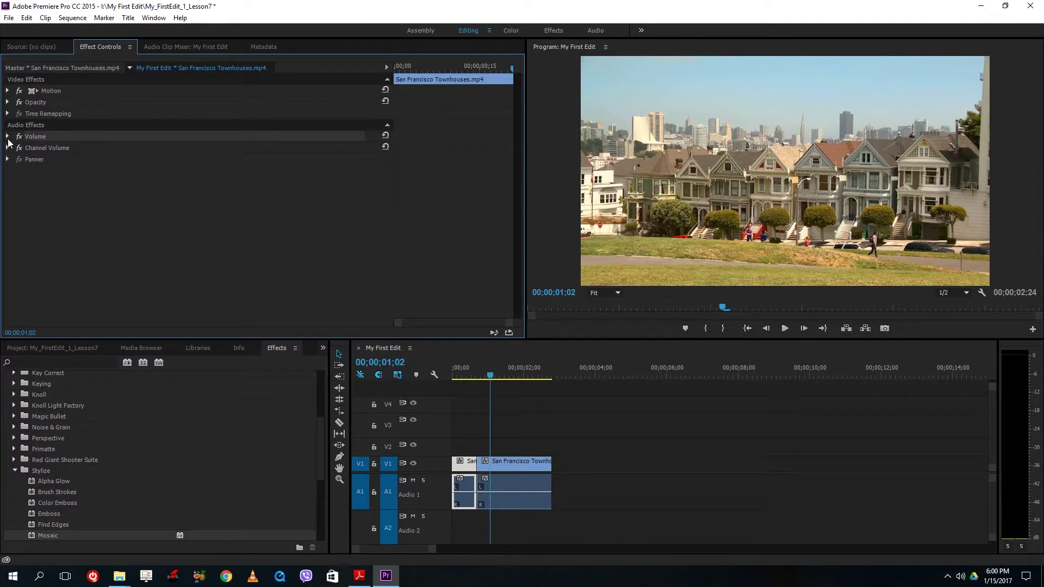
{"action": "left_click", "coordinate": [8, 148]}
{"action": "left_click", "coordinate": [8, 148]}
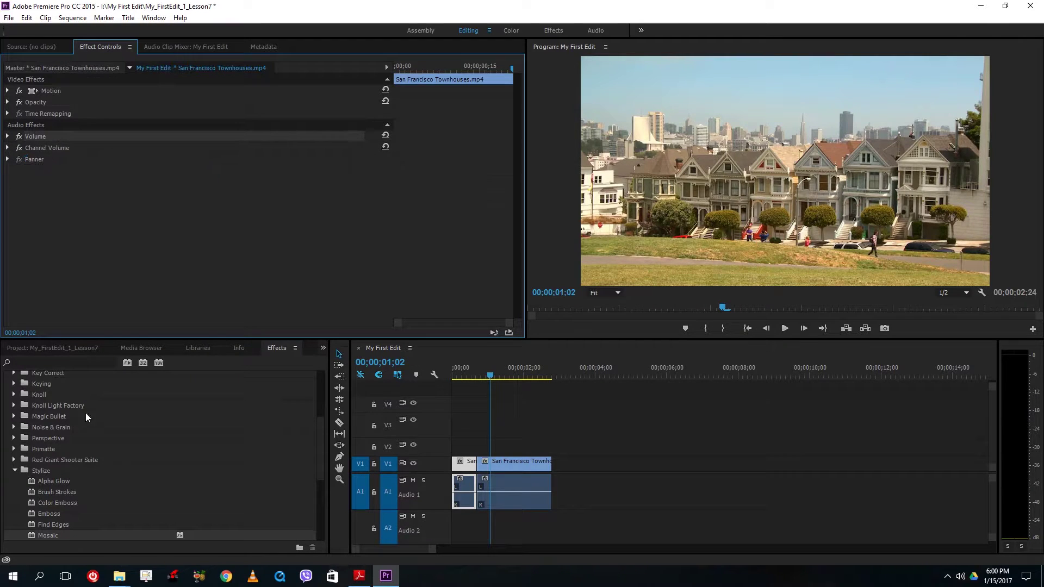
Apply Dust & Scratches from the Noise & Grain group to the second townhouses clip.
{"action": "left_click", "coordinate": [15, 470]}
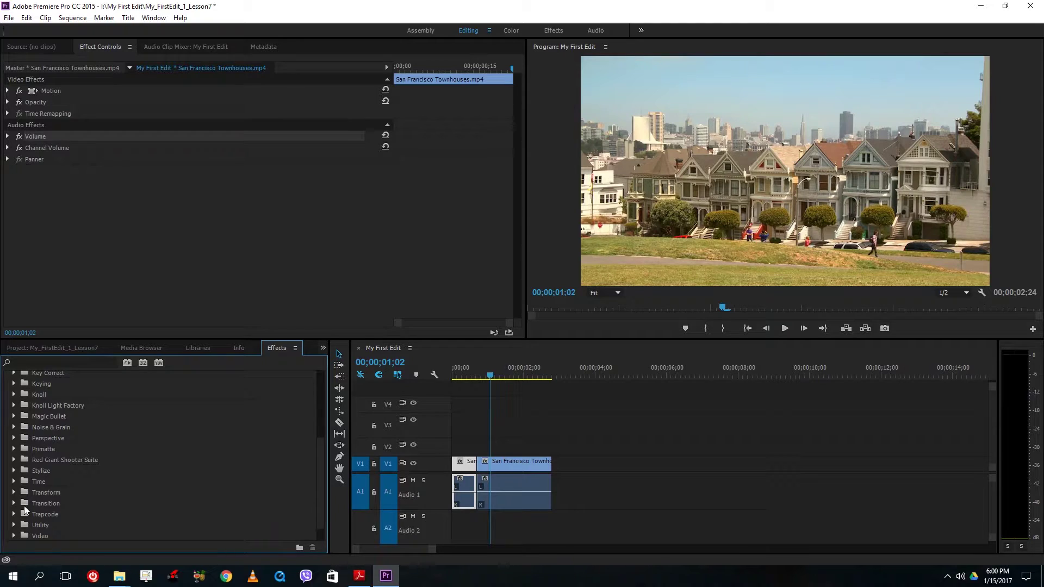
{"action": "left_click", "coordinate": [14, 427]}
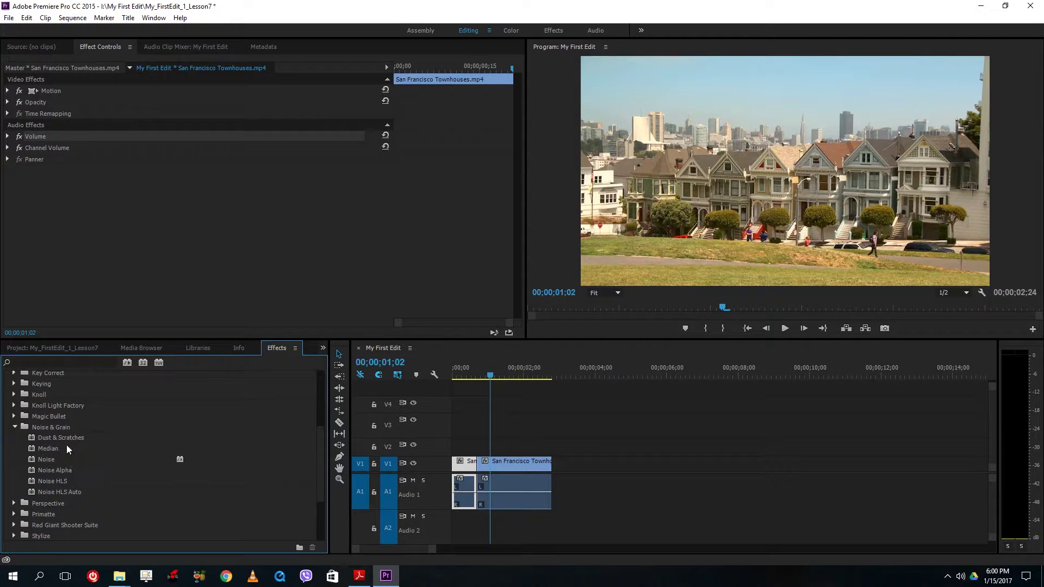
{"action": "left_click_drag", "start_coordinate": [56, 439], "coordinate": [452, 464]}
Delete the first townhouses clip and move the remaining clip to the sequence start.
{"action": "left_click", "coordinate": [469, 469]}
{"action": "key", "text": "Delete"}
{"action": "left_click", "coordinate": [454, 374]}
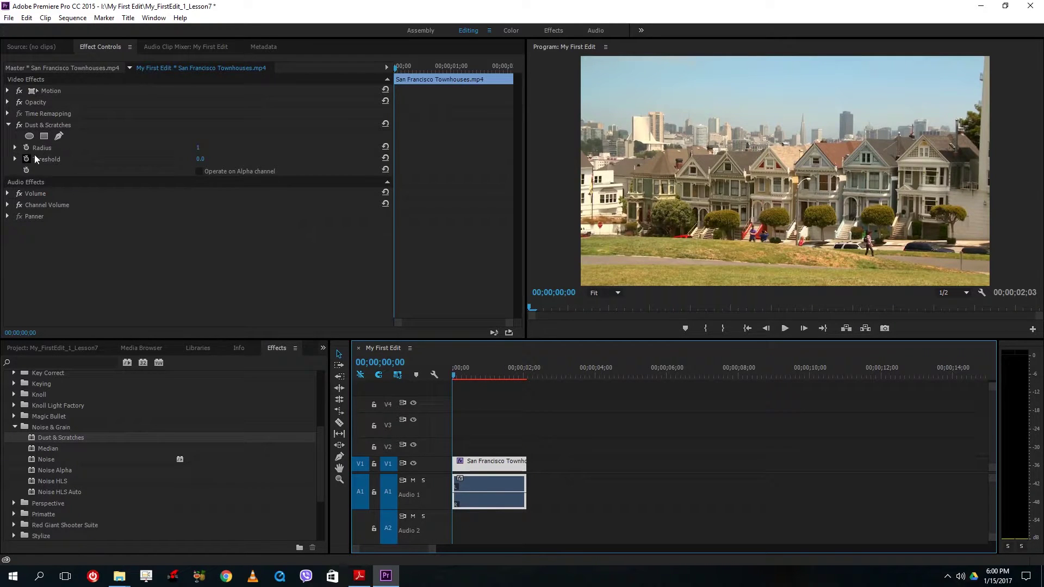
Raise Dust & Scratches Threshold to 1.0, then remove it and apply Noise instead.
{"action": "left_click", "coordinate": [217, 158]}
{"action": "left_click_drag", "start_coordinate": [200, 159], "coordinate": [212, 149]}
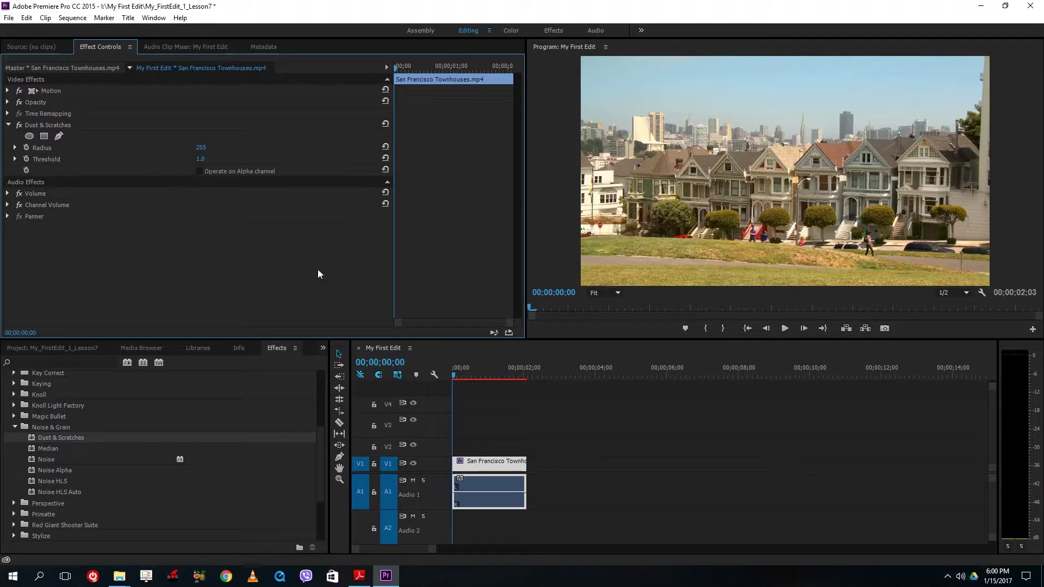
{"action": "left_click", "coordinate": [45, 124]}
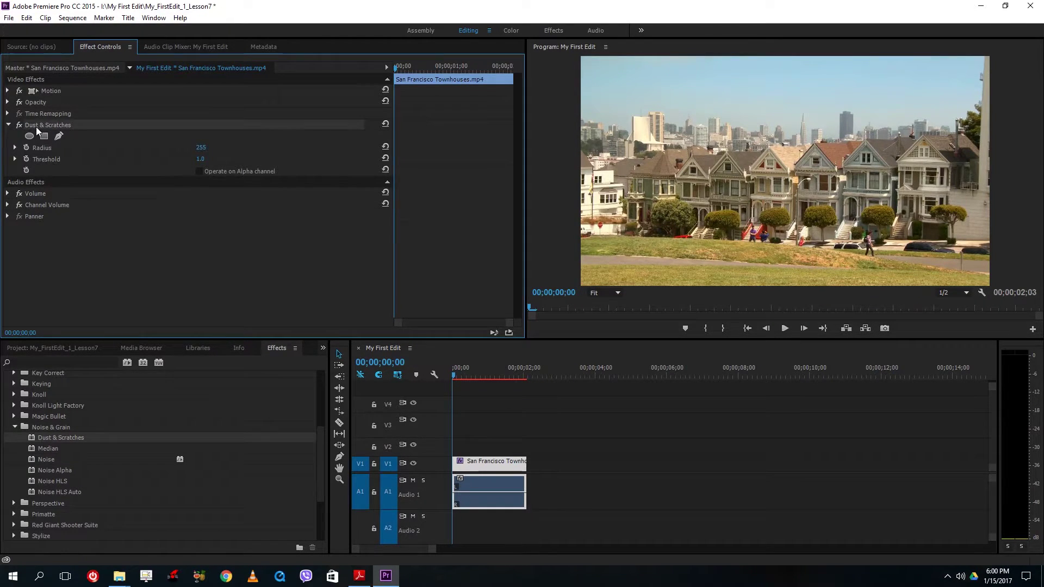
{"action": "key", "text": "Delete"}
{"action": "left_click_drag", "start_coordinate": [49, 465], "coordinate": [491, 468]}
{"action": "left_click_drag", "start_coordinate": [204, 148], "coordinate": [18, 146]}
Enable Amount of Noise keyframing and set it to 100% at 00;00;00;19.
{"action": "left_click", "coordinate": [15, 147]}
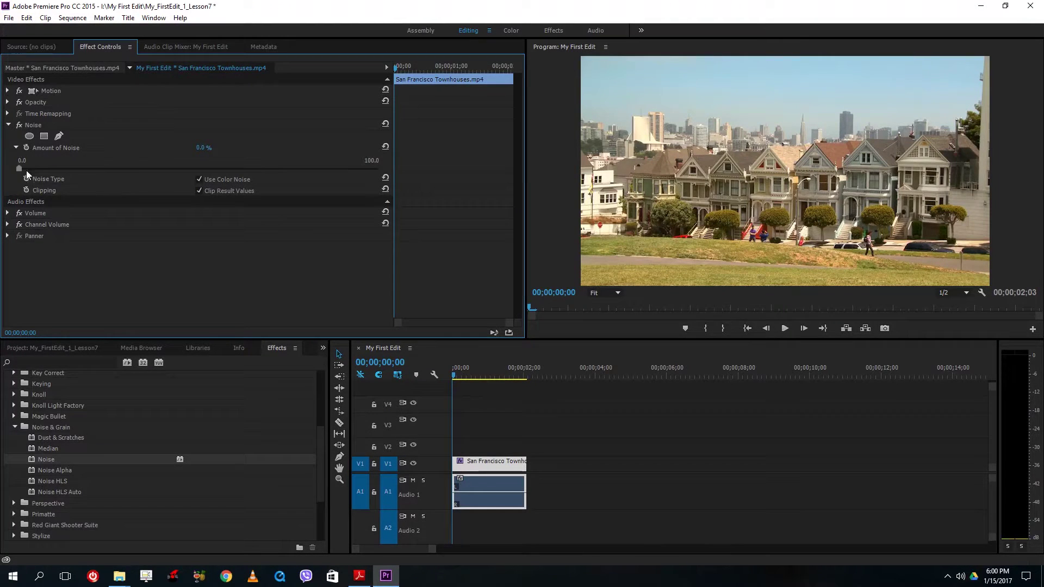
{"action": "left_click", "coordinate": [27, 147]}
{"action": "left_click_drag", "start_coordinate": [402, 68], "coordinate": [430, 66]}
{"action": "left_click", "coordinate": [277, 174]}
{"action": "left_click_drag", "start_coordinate": [206, 148], "coordinate": [253, 147]}
Add noise keyframes of 0% at 00;00;00;29, 100% at 01;03, 0% at 01;10, then play back.
{"action": "left_click_drag", "start_coordinate": [429, 66], "coordinate": [460, 70]}
{"action": "left_click", "coordinate": [385, 147]}
{"action": "left_click_drag", "start_coordinate": [204, 147], "coordinate": [251, 146]}
{"action": "left_click_drag", "start_coordinate": [457, 67], "coordinate": [469, 68]}
{"action": "left_click_drag", "start_coordinate": [207, 148], "coordinate": [163, 147]}
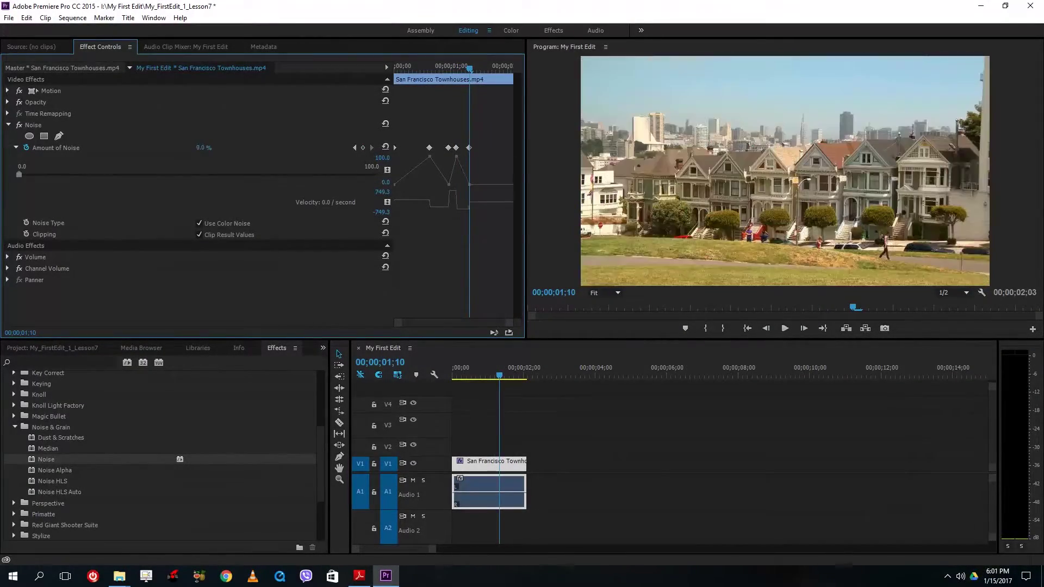
{"action": "left_click", "coordinate": [747, 328]}
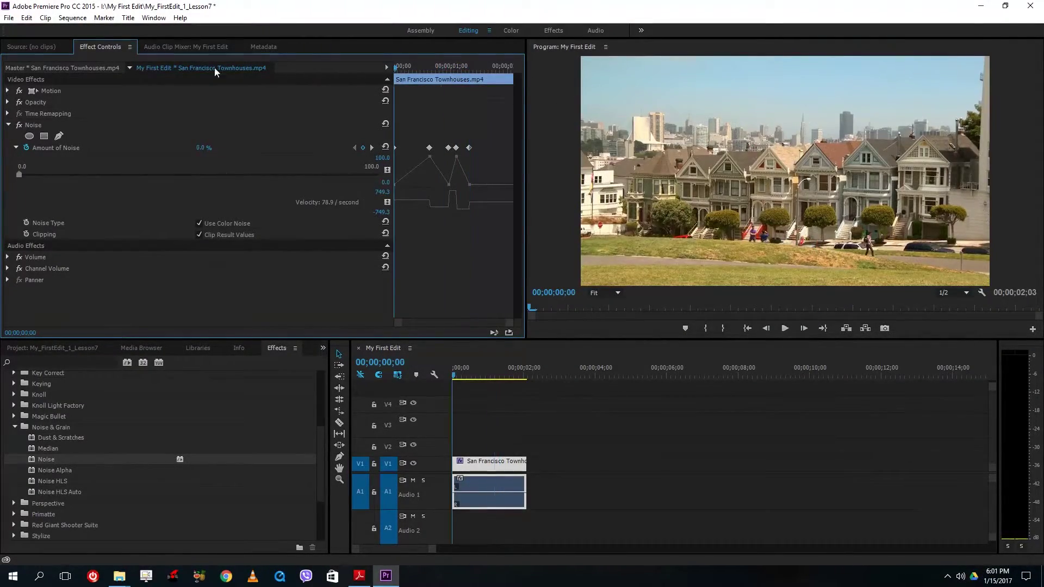
{"action": "left_click", "coordinate": [784, 329]}
Switch the Amount of Noise keyframes to Bezier interpolation with Ease Out.
{"action": "left_click", "coordinate": [784, 330]}
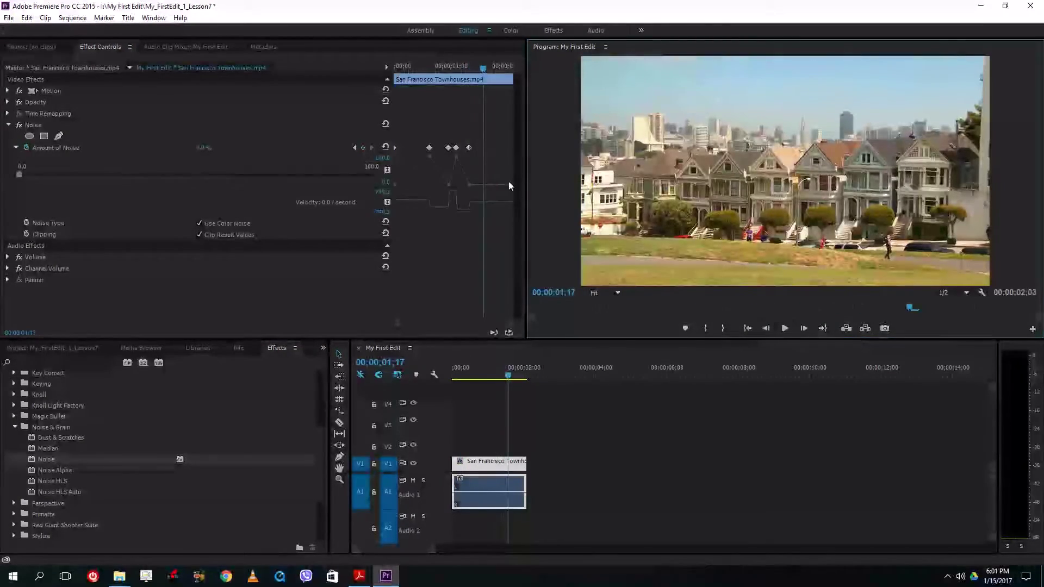
{"action": "left_click", "coordinate": [481, 152]}
{"action": "right_click", "coordinate": [454, 157]}
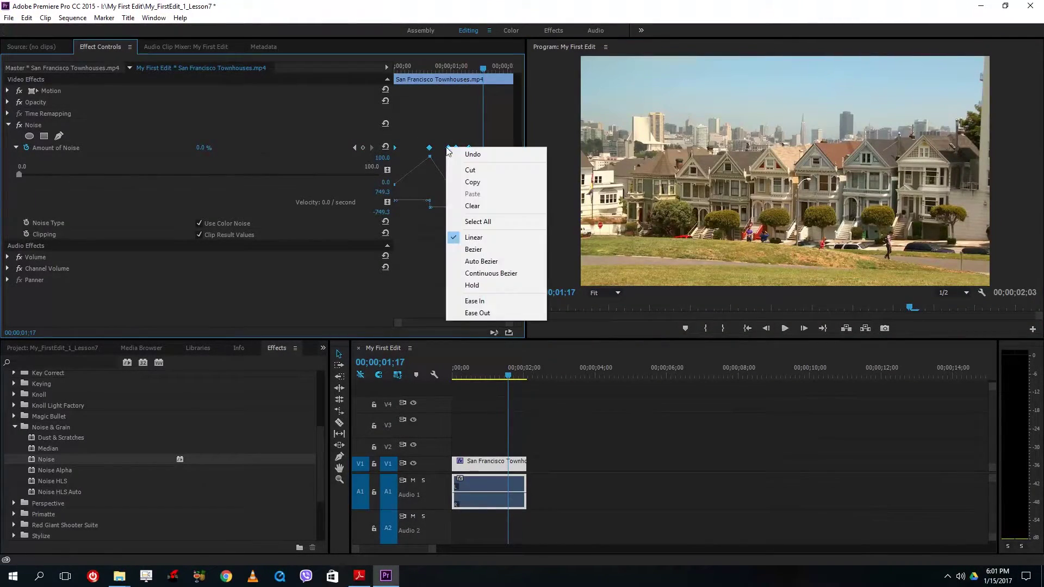
{"action": "left_click", "coordinate": [473, 310]}
{"action": "right_click", "coordinate": [447, 148]}
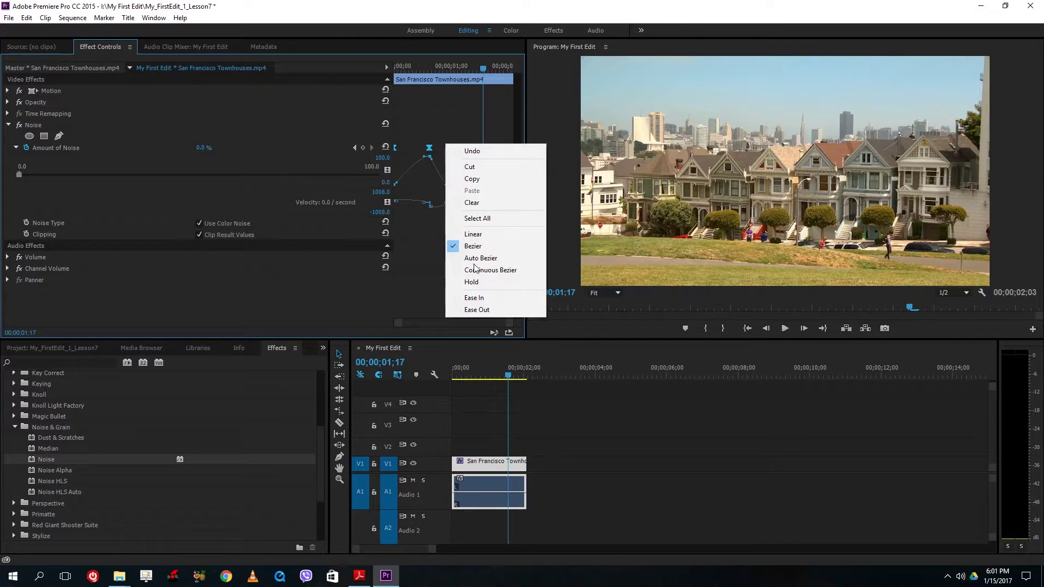
{"action": "left_click", "coordinate": [478, 315]}
{"action": "left_click", "coordinate": [487, 154]}
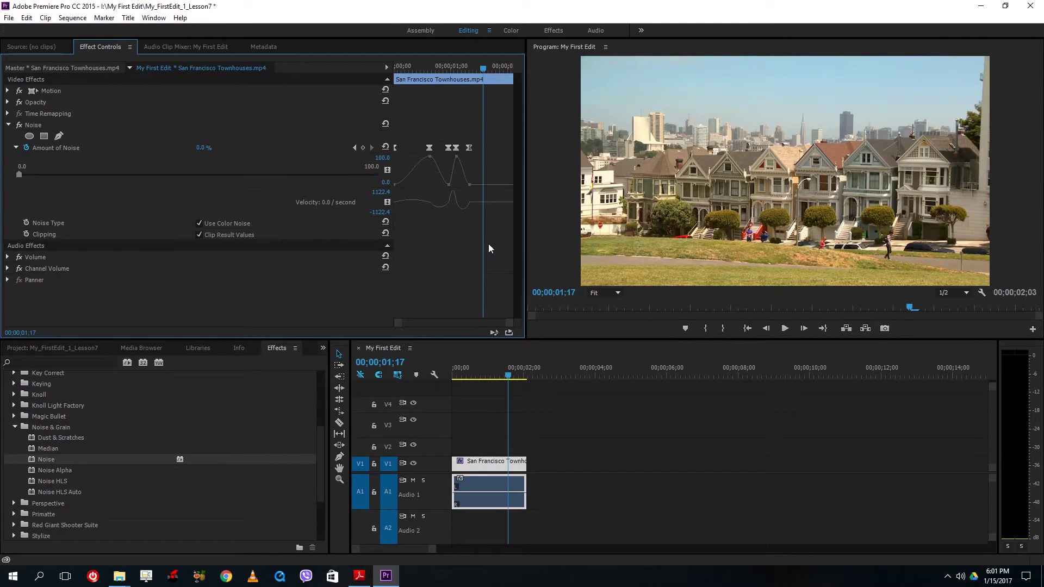
Retime the noise keyframes, pulling the last one earlier, and play back the eased result.
{"action": "left_click_drag", "start_coordinate": [455, 148], "coordinate": [422, 148]}
{"action": "left_click", "coordinate": [403, 65]}
{"action": "left_click", "coordinate": [776, 330]}
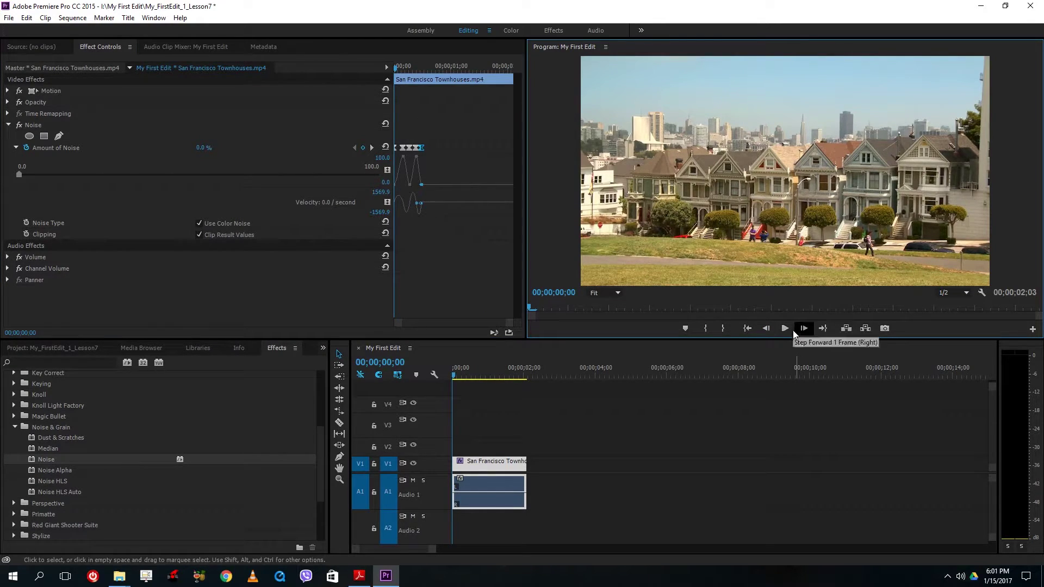
{"action": "left_click", "coordinate": [787, 330]}
{"action": "left_click", "coordinate": [789, 329]}
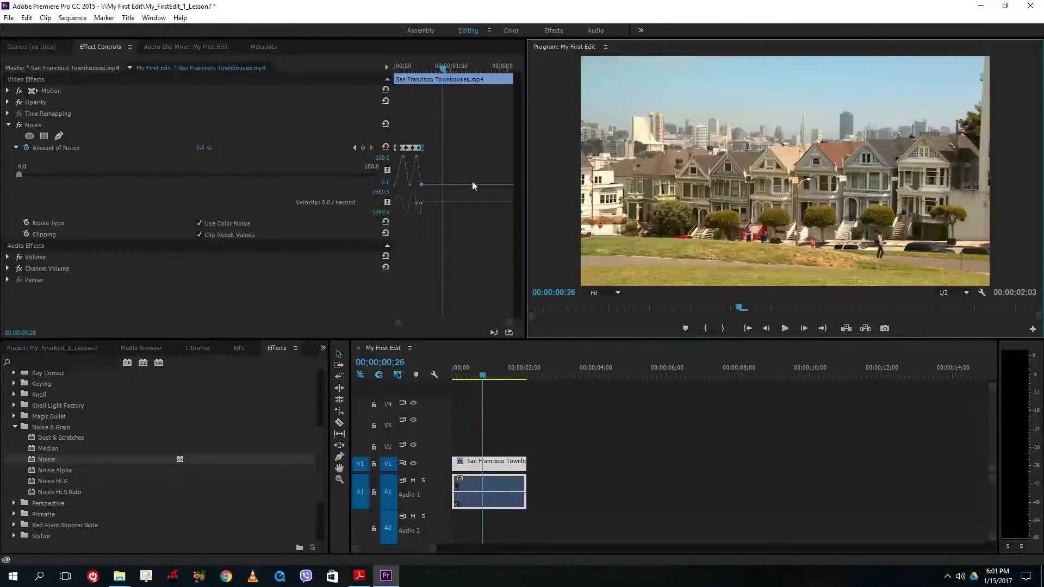
Move the last noise keyframe later, respace the others, and replay to check.
{"action": "left_click_drag", "start_coordinate": [423, 148], "coordinate": [503, 156]}
{"action": "mouse_move", "coordinate": [421, 147]}
{"action": "left_mouse_down"}
{"action": "mouse_move", "coordinate": [462, 148]}
{"action": "mouse_move", "coordinate": [416, 147]}
{"action": "left_mouse_up"}
{"action": "left_click", "coordinate": [431, 68]}
{"action": "left_click", "coordinate": [784, 328]}
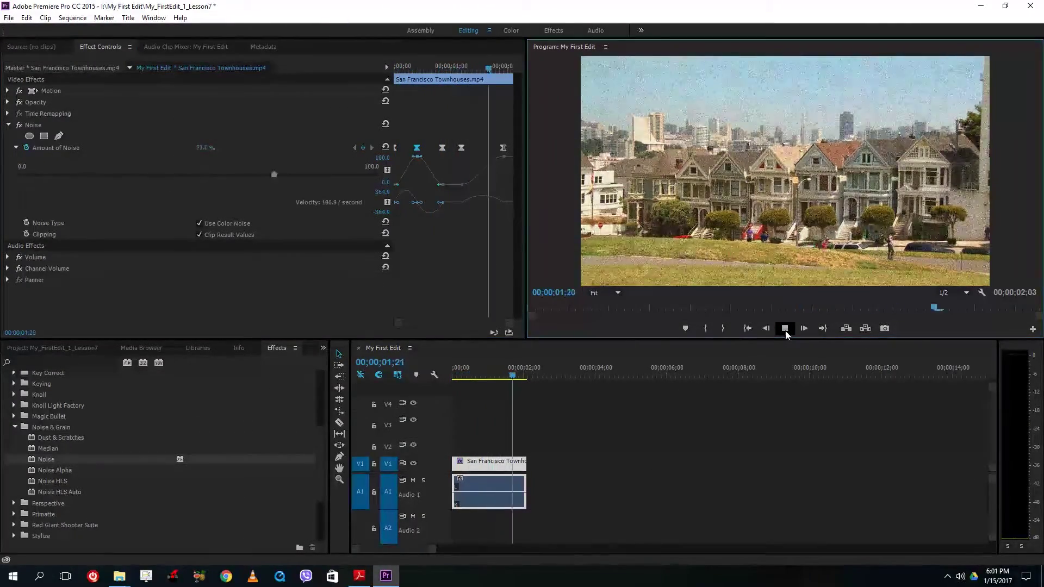
{"action": "left_click", "coordinate": [785, 329]}
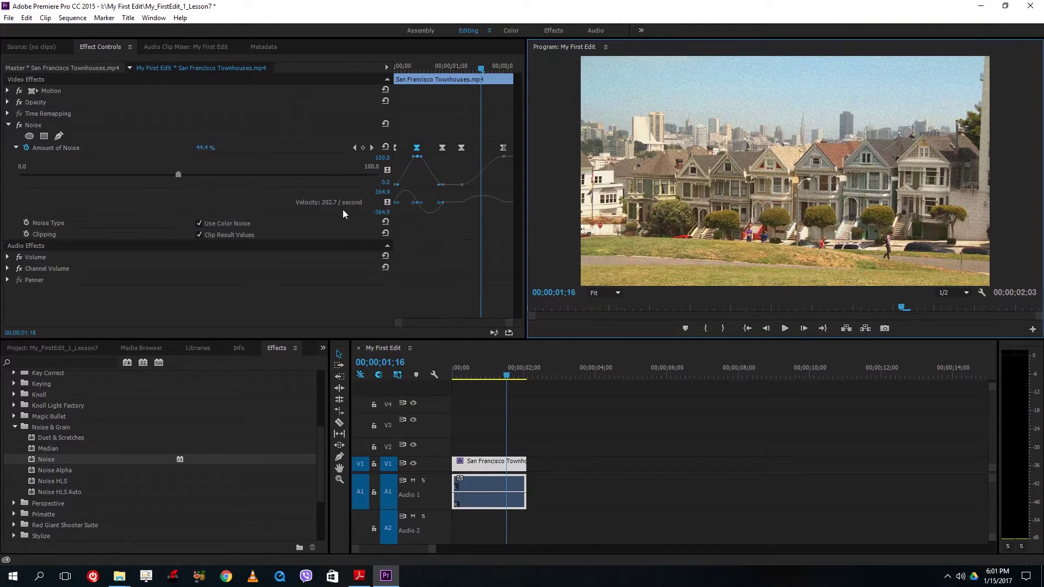
Delete the Noise effect and drag Reverb from Audio Effects onto the Audio 1 clip.
{"action": "left_click", "coordinate": [38, 126]}
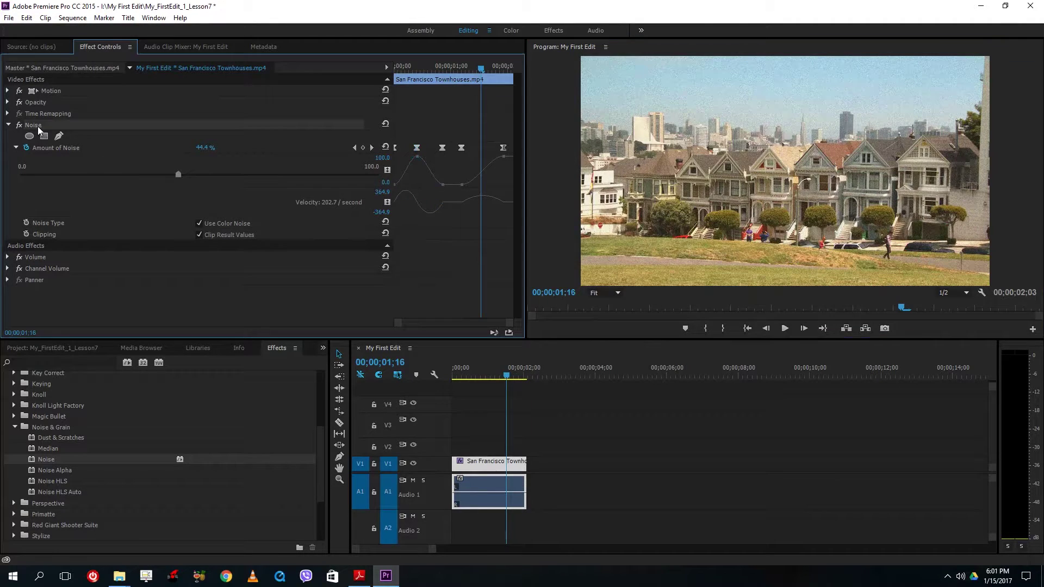
{"action": "key", "text": "Delete"}
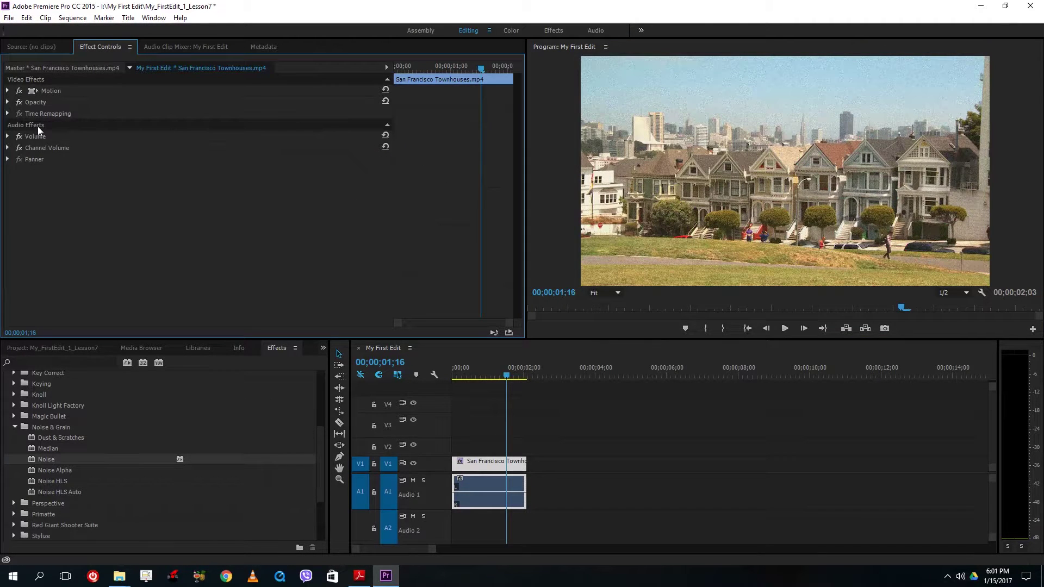
{"action": "scroll", "coordinate": [57, 477], "scroll_direction": "up", "scroll_amount": 5}
{"action": "left_click", "coordinate": [9, 410]}
{"action": "left_click", "coordinate": [8, 388]}
{"action": "scroll", "coordinate": [47, 473], "scroll_direction": "down", "scroll_amount": 2}
{"action": "scroll", "coordinate": [53, 484], "scroll_direction": "down", "scroll_amount": 3}
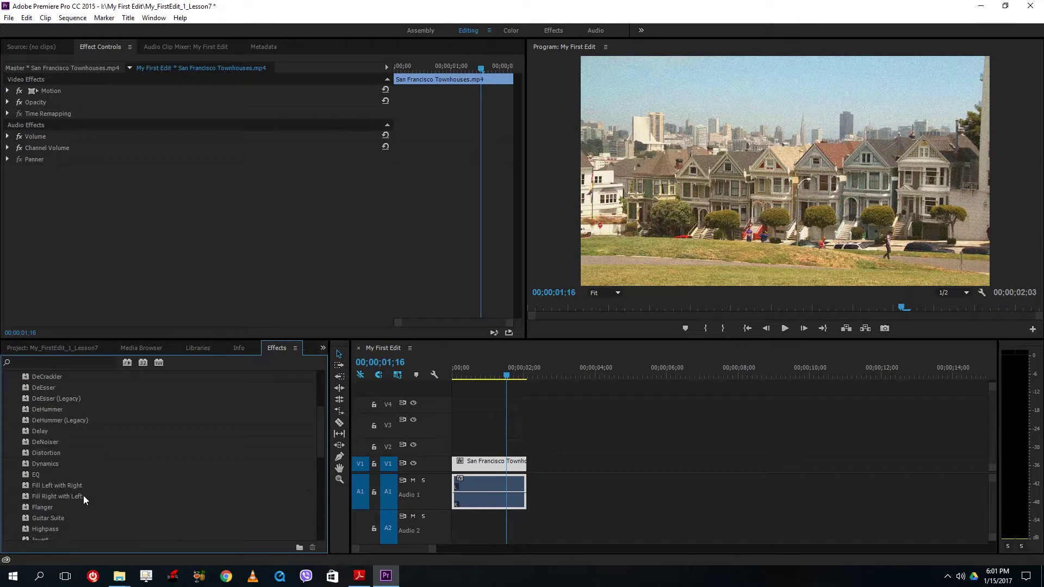
{"action": "scroll", "coordinate": [63, 497], "scroll_direction": "down", "scroll_amount": 6}
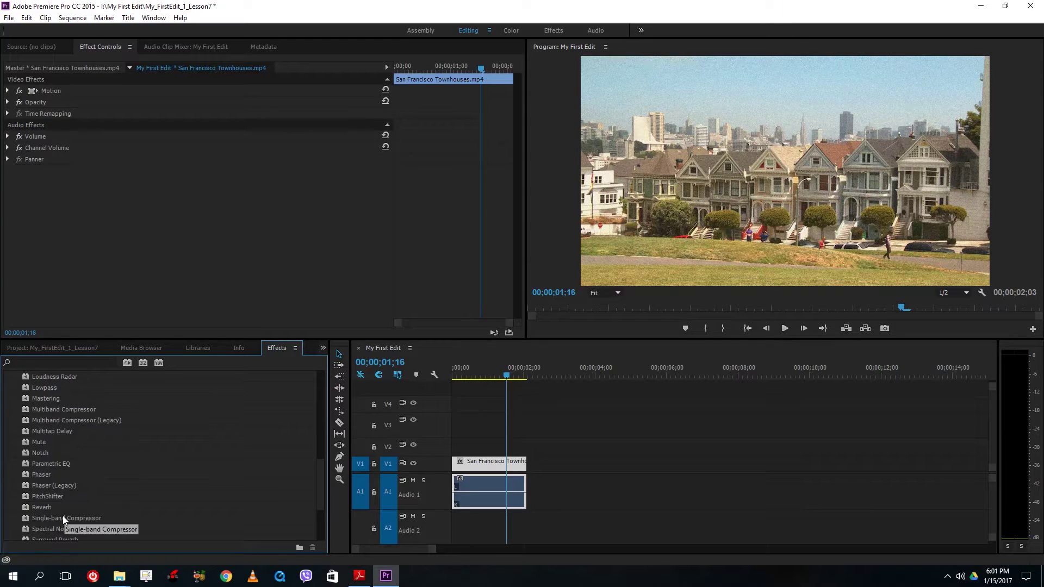
{"action": "left_click_drag", "start_coordinate": [47, 463], "coordinate": [479, 479]}
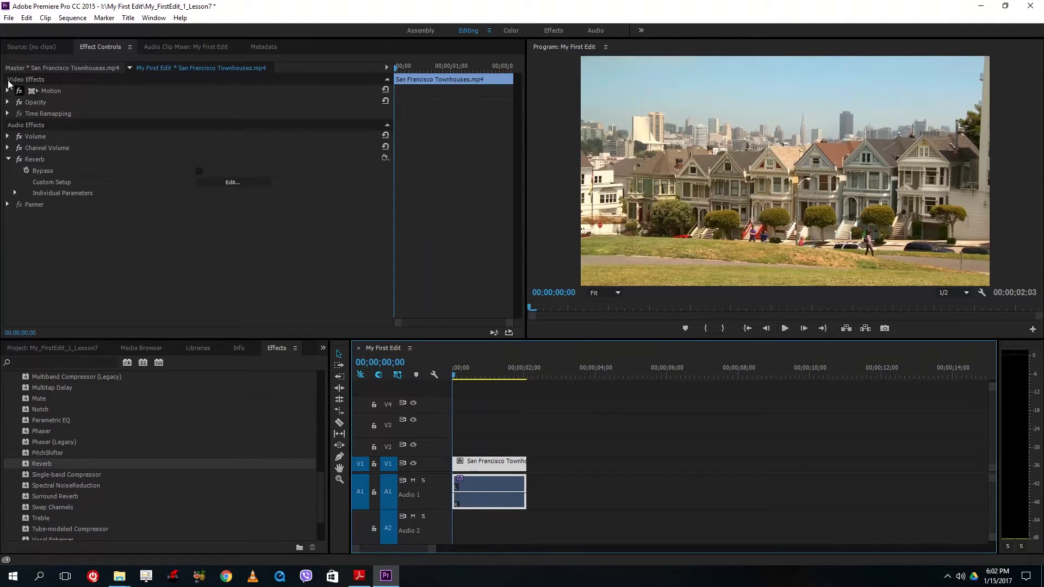
Delete the townhouses clip and place 7th_Floor_Tango.mp3 from Sound Track at the start of A1.
{"action": "key", "text": "Delete"}
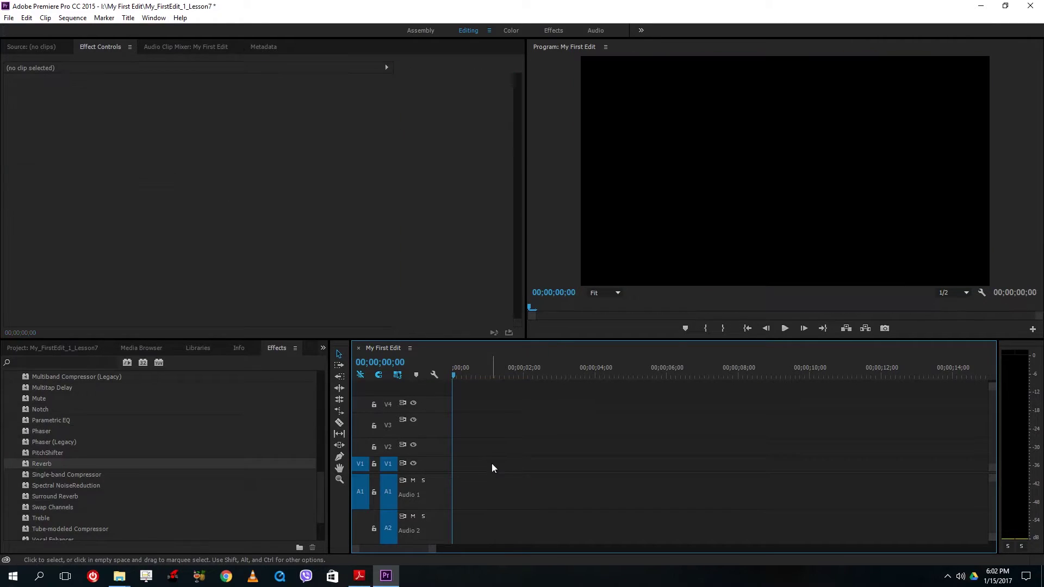
{"action": "left_click", "coordinate": [60, 352]}
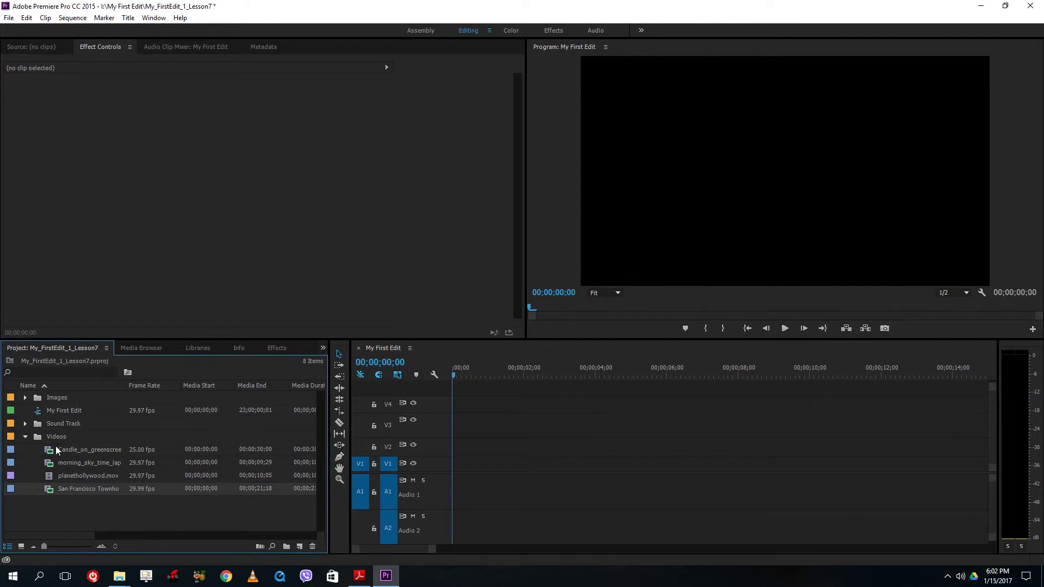
{"action": "left_click", "coordinate": [25, 424]}
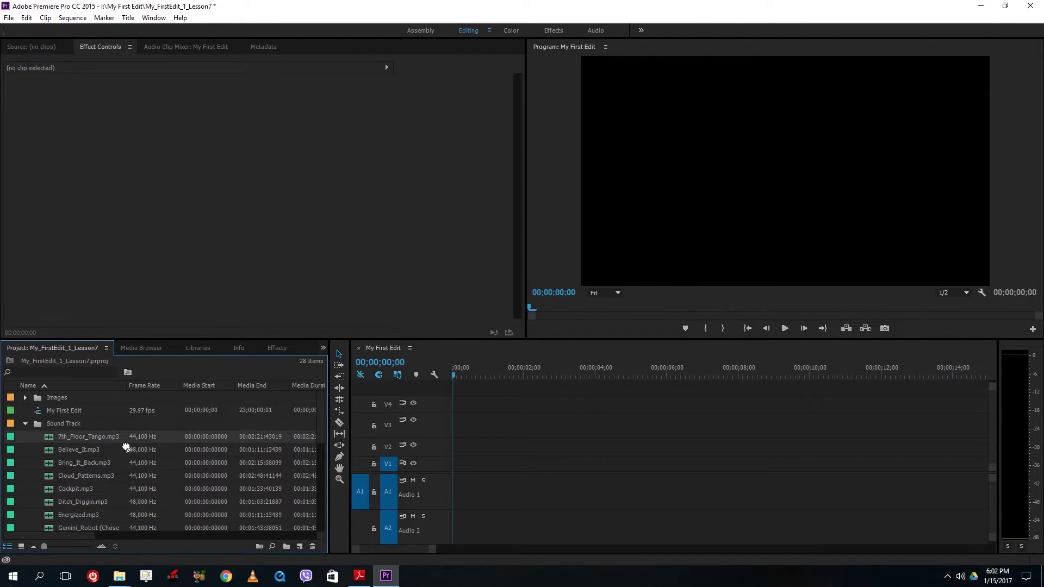
{"action": "left_click_drag", "start_coordinate": [458, 430], "coordinate": [455, 497]}
Lower the music clip's volume to about -4 dB and apply Reverb to it.
{"action": "left_click", "coordinate": [479, 481]}
{"action": "left_click_drag", "start_coordinate": [497, 492], "coordinate": [497, 506]}
{"action": "left_click", "coordinate": [280, 349]}
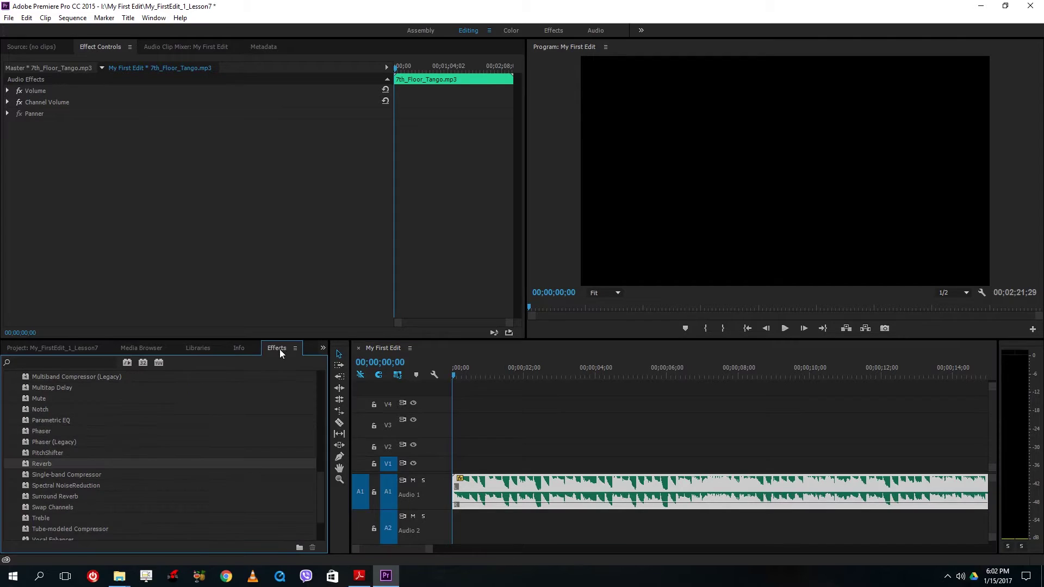
{"action": "left_click_drag", "start_coordinate": [41, 465], "coordinate": [54, 109]}
Keyframe Reverb Size at 0% at the start and 100% at 00;00;20;19.
{"action": "left_click", "coordinate": [15, 148]}
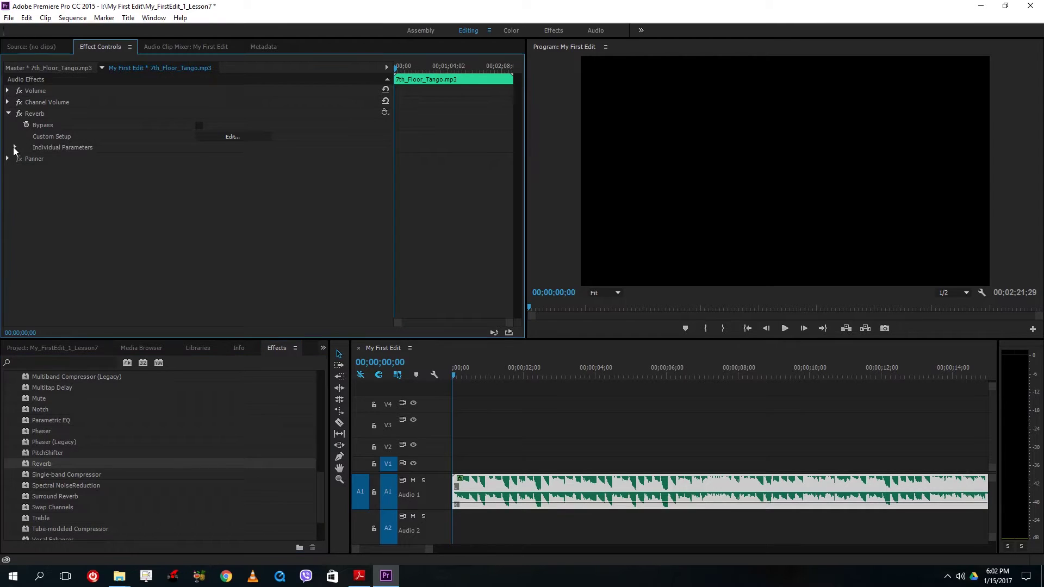
{"action": "left_click", "coordinate": [15, 148]}
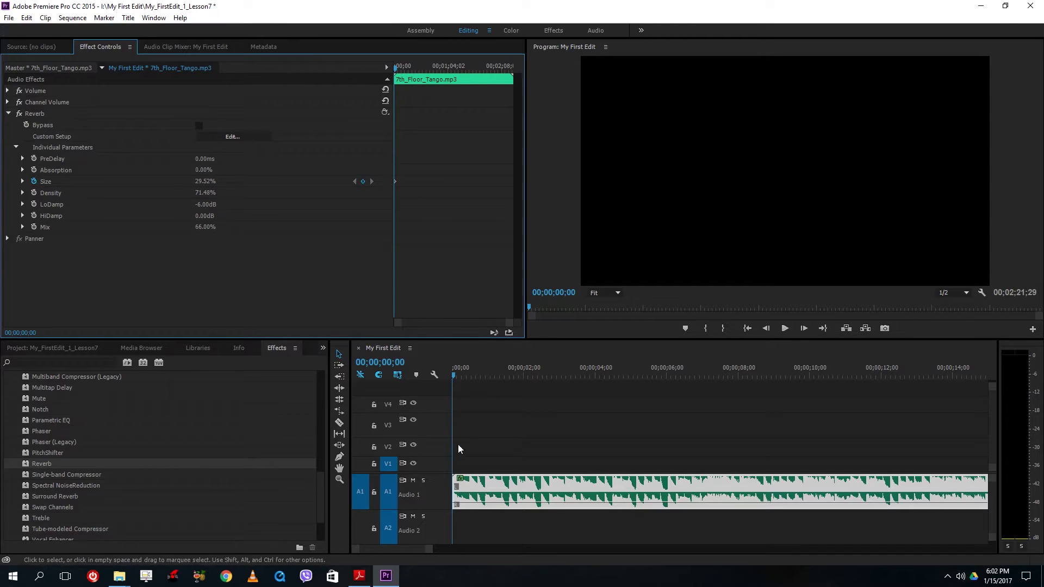
{"action": "left_click", "coordinate": [23, 182]}
{"action": "left_click_drag", "start_coordinate": [83, 208], "coordinate": [19, 208]}
{"action": "left_click_drag", "start_coordinate": [413, 69], "coordinate": [412, 70]}
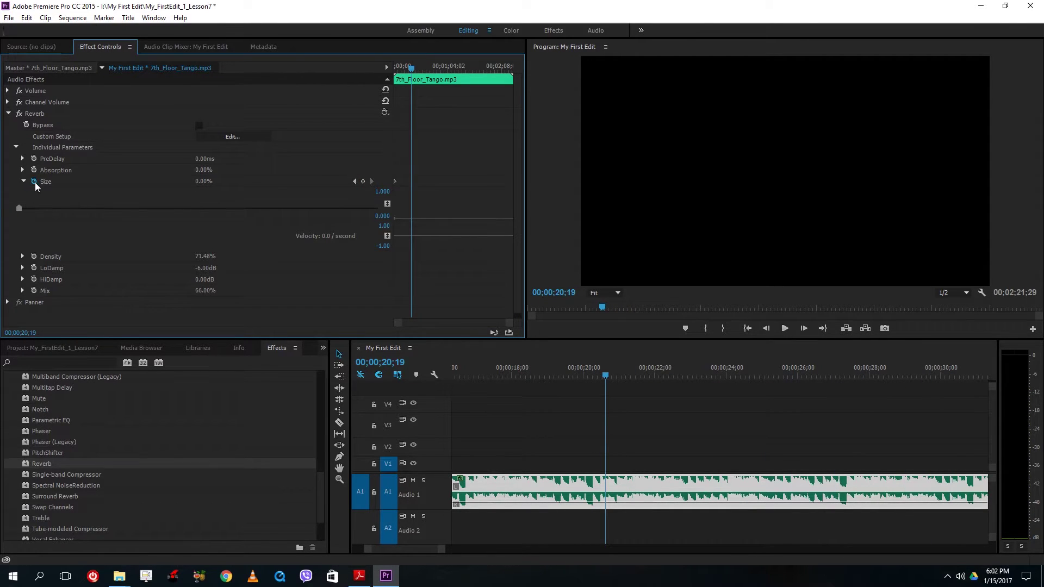
{"action": "left_click_drag", "start_coordinate": [21, 208], "coordinate": [585, 407]}
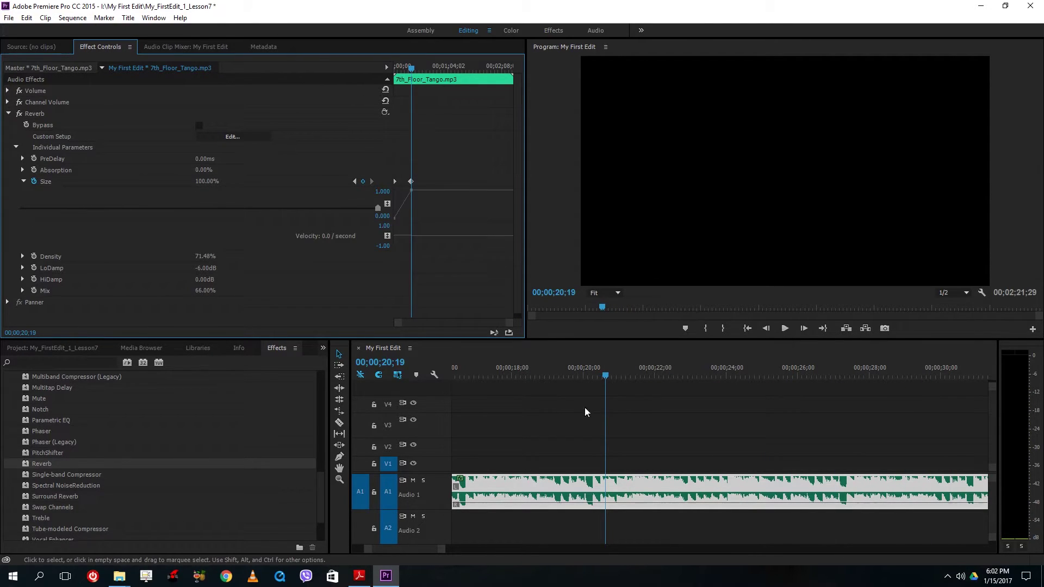
{"action": "left_click", "coordinate": [572, 307]}
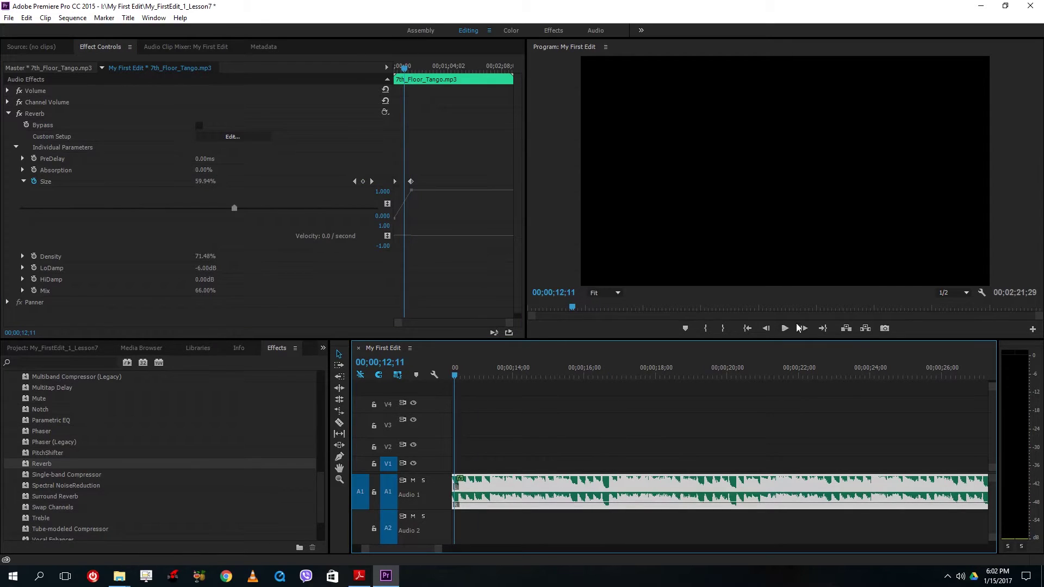
Play back, drag the 100% Size keyframe earlier, and replay the music from the start.
{"action": "left_click", "coordinate": [784, 328]}
{"action": "key", "text": "space"}
{"action": "key", "text": "Home"}
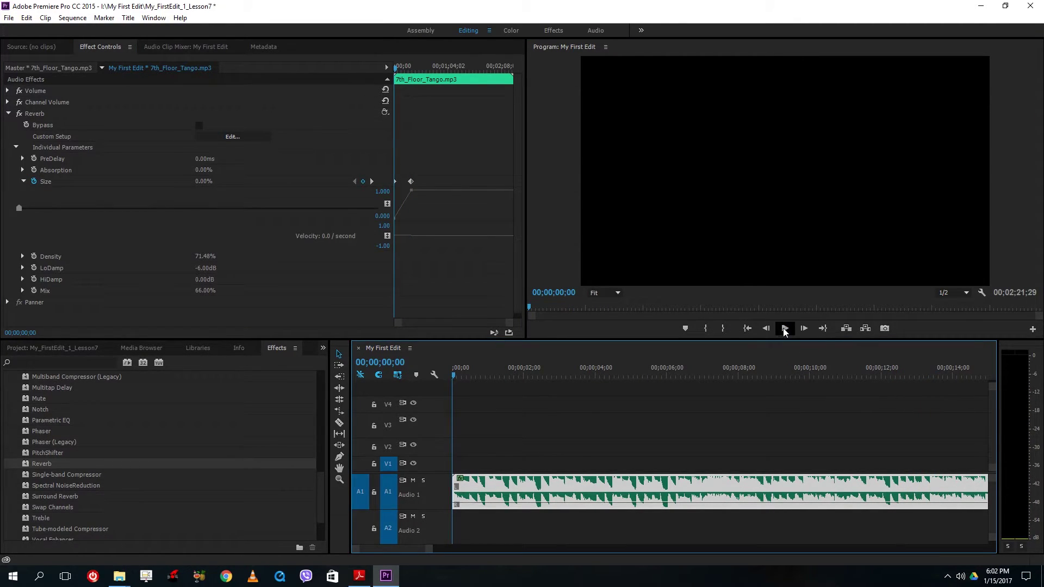
{"action": "left_click", "coordinate": [784, 329]}
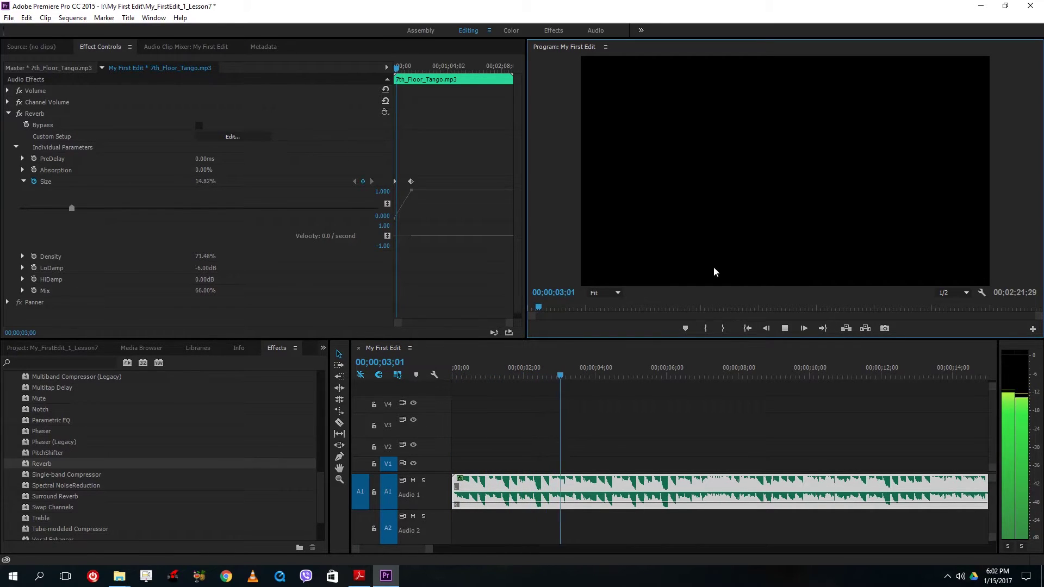
{"action": "left_click", "coordinate": [782, 330]}
{"action": "left_click_drag", "start_coordinate": [410, 181], "coordinate": [399, 182]}
{"action": "key", "text": "Home"}
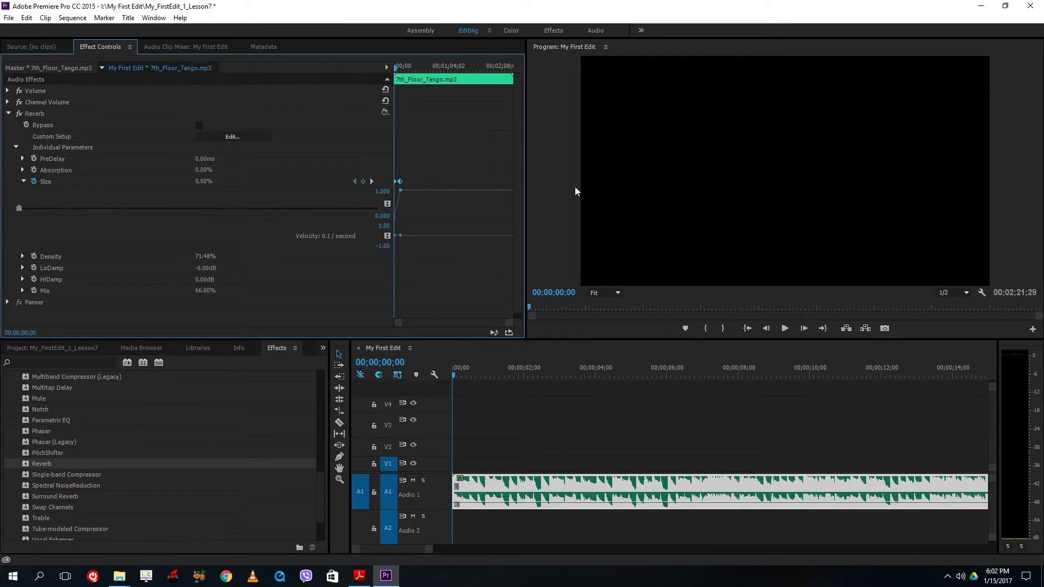
{"action": "left_click", "coordinate": [784, 329]}
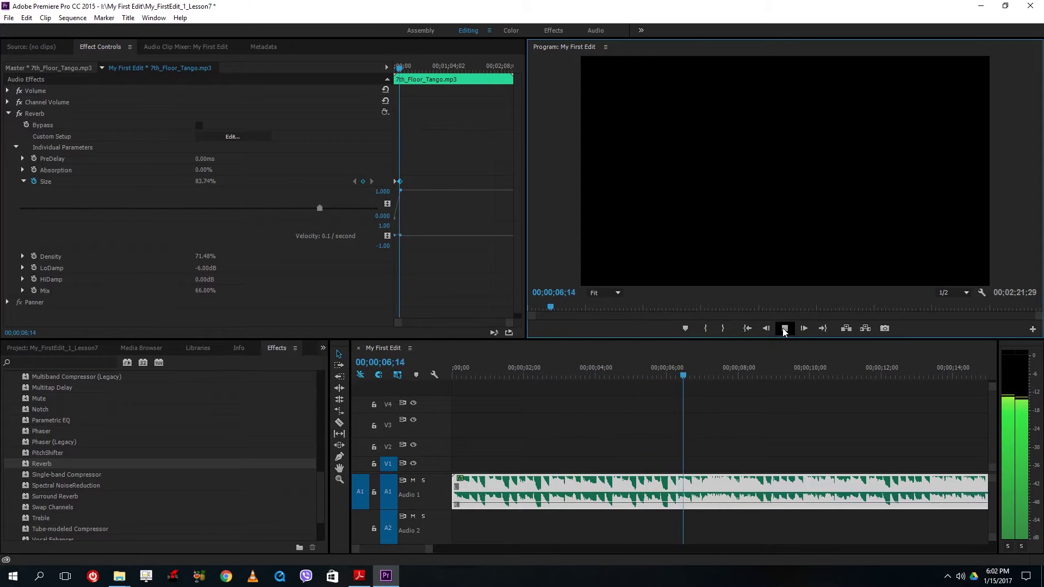
{"action": "left_click", "coordinate": [784, 329]}
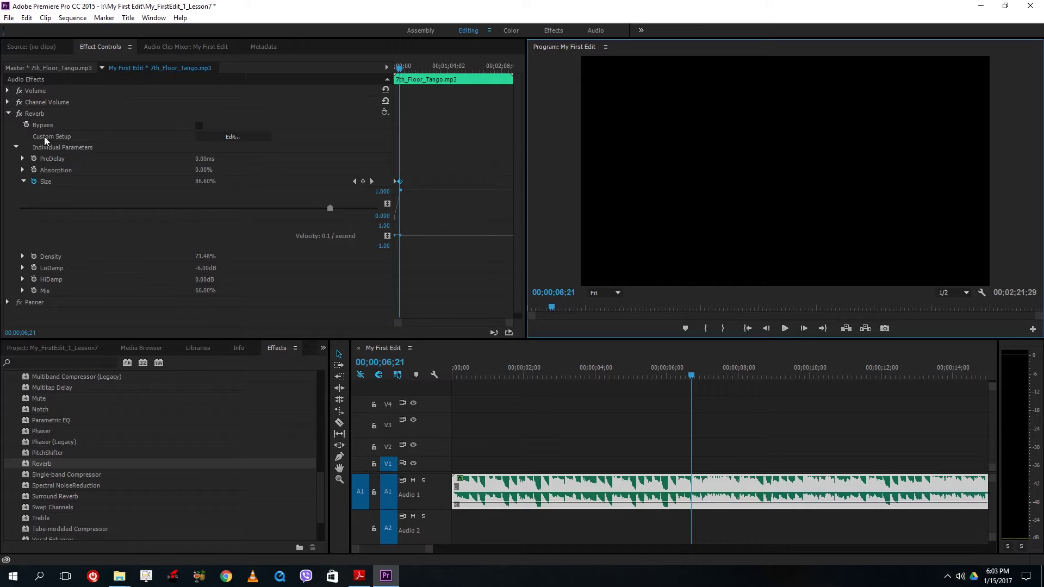
Delete Reverb from the tango clip, switch to the Pen tool, check its keyframe options, and reselect it.
{"action": "left_click", "coordinate": [33, 114]}
{"action": "key", "text": "Delete"}
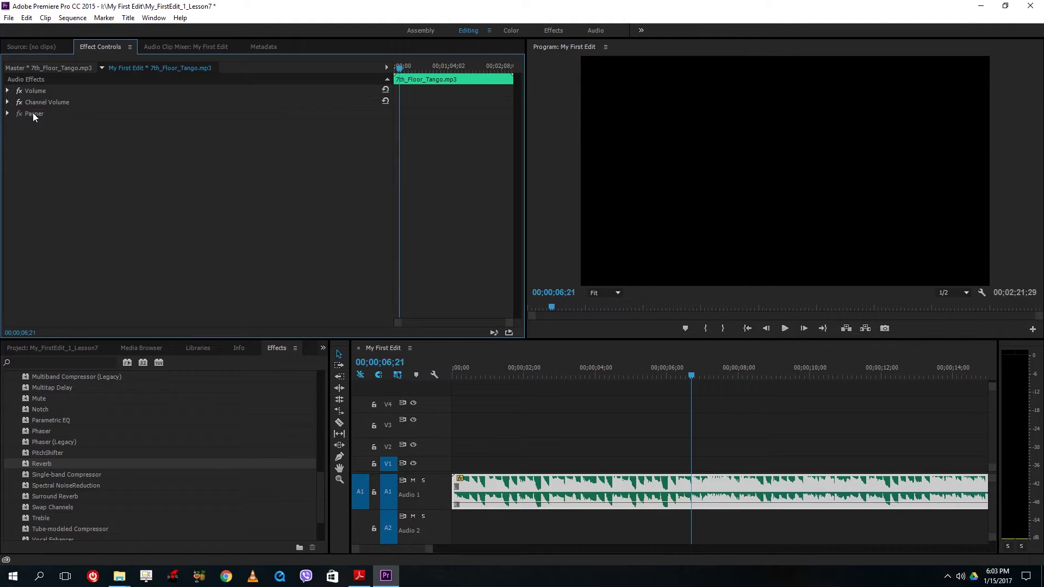
{"action": "left_click", "coordinate": [339, 459]}
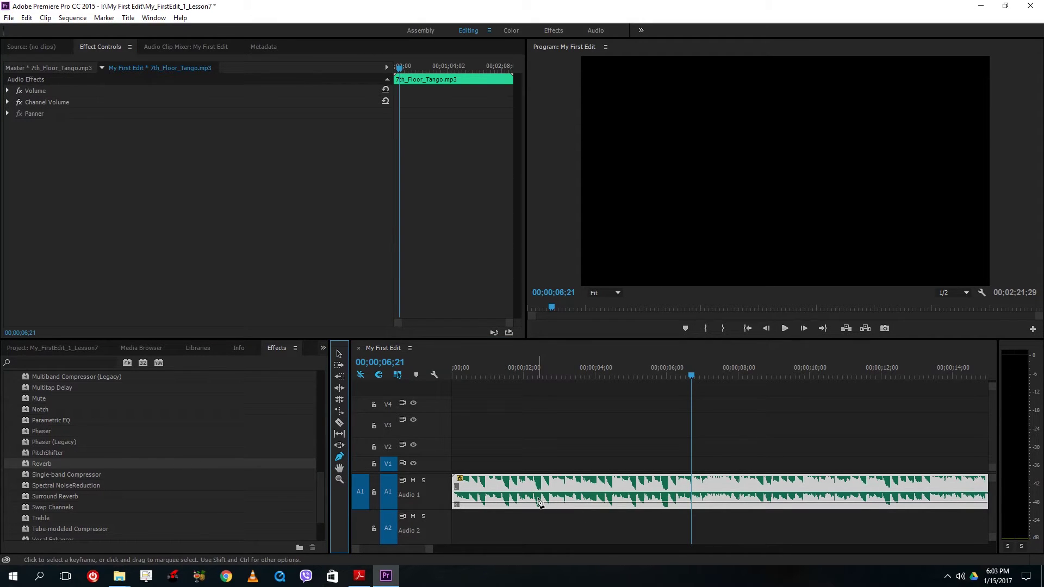
{"action": "right_click", "coordinate": [527, 492]}
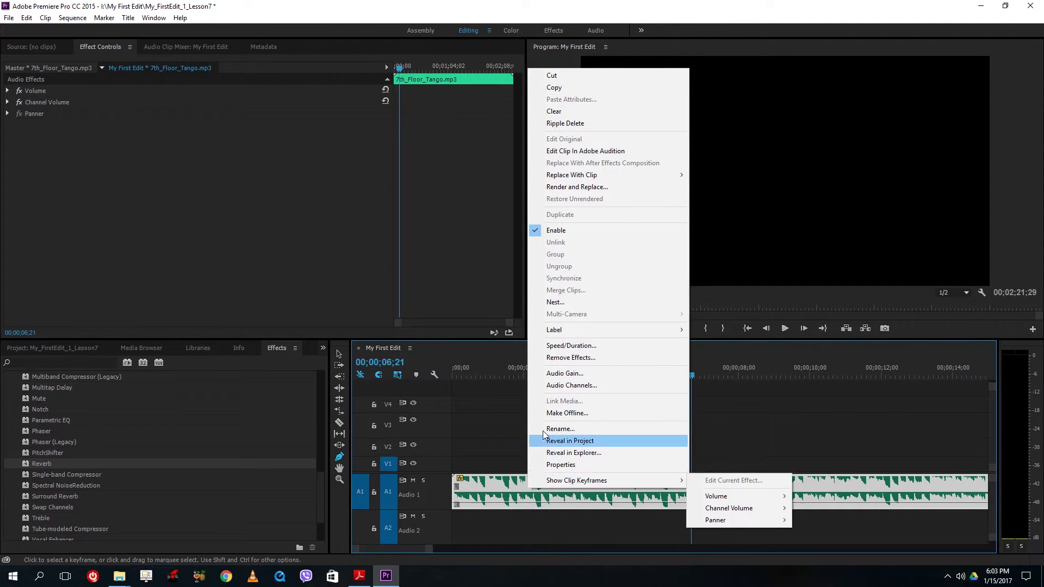
{"action": "mouse_move", "coordinate": [575, 485]}
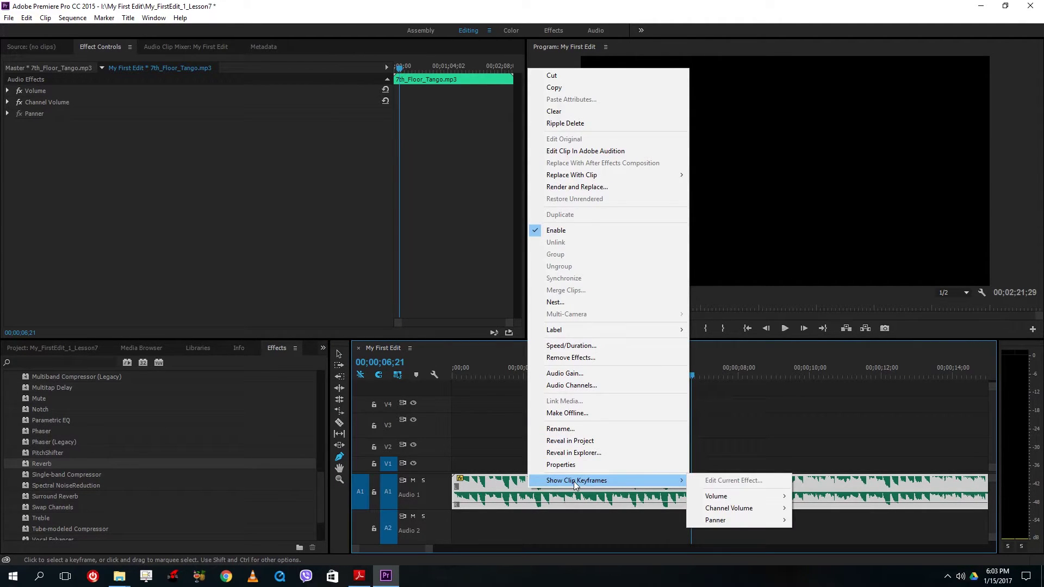
{"action": "mouse_move", "coordinate": [764, 523]}
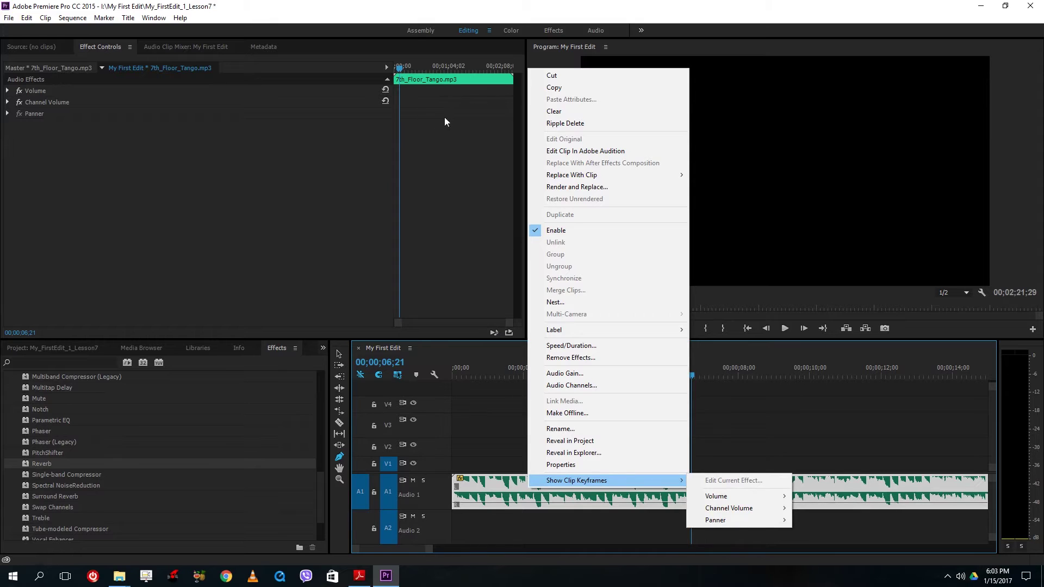
{"action": "left_click", "coordinate": [490, 429]}
{"action": "left_click", "coordinate": [501, 493]}
Delete the music clip, put San Francisco Townhouses.mp4 on V1 keeping existing settings, and enlarge V1.
{"action": "key", "text": "Delete"}
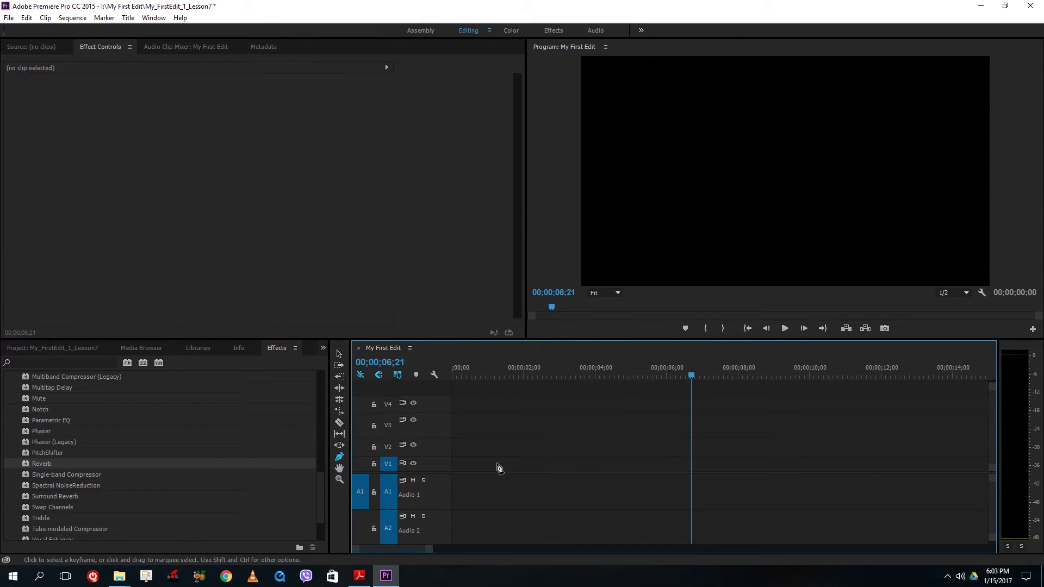
{"action": "scroll", "coordinate": [121, 488], "scroll_direction": "up", "scroll_amount": 2}
{"action": "left_click", "coordinate": [47, 346]}
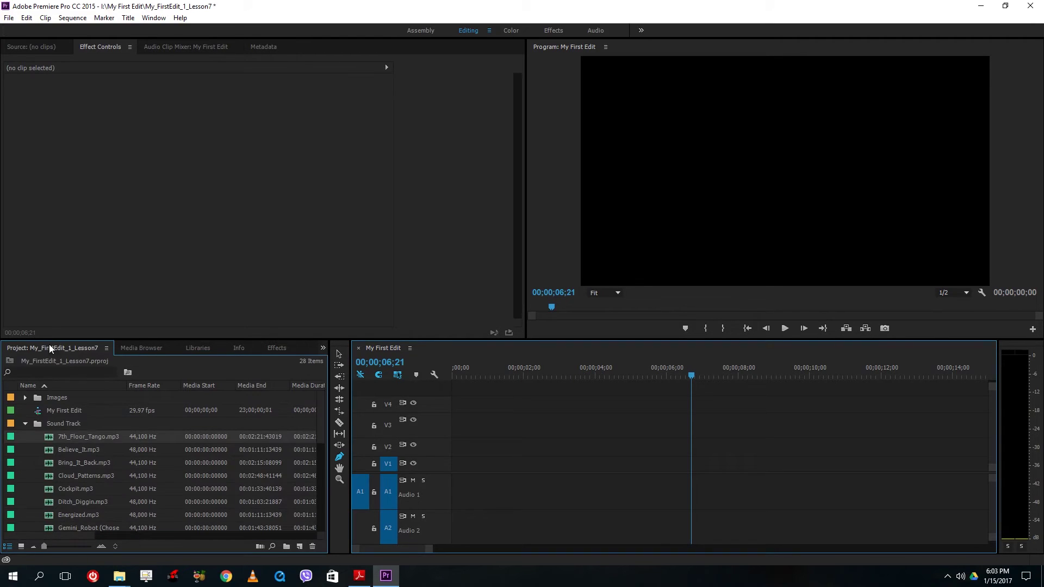
{"action": "left_click", "coordinate": [25, 423]}
{"action": "left_click_drag", "start_coordinate": [81, 489], "coordinate": [459, 469]}
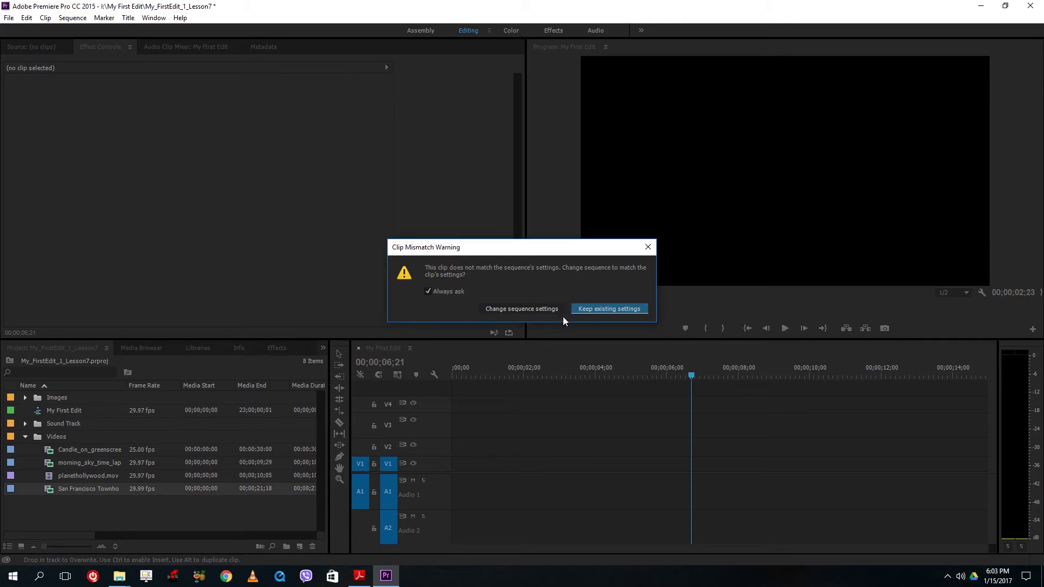
{"action": "left_click", "coordinate": [588, 310]}
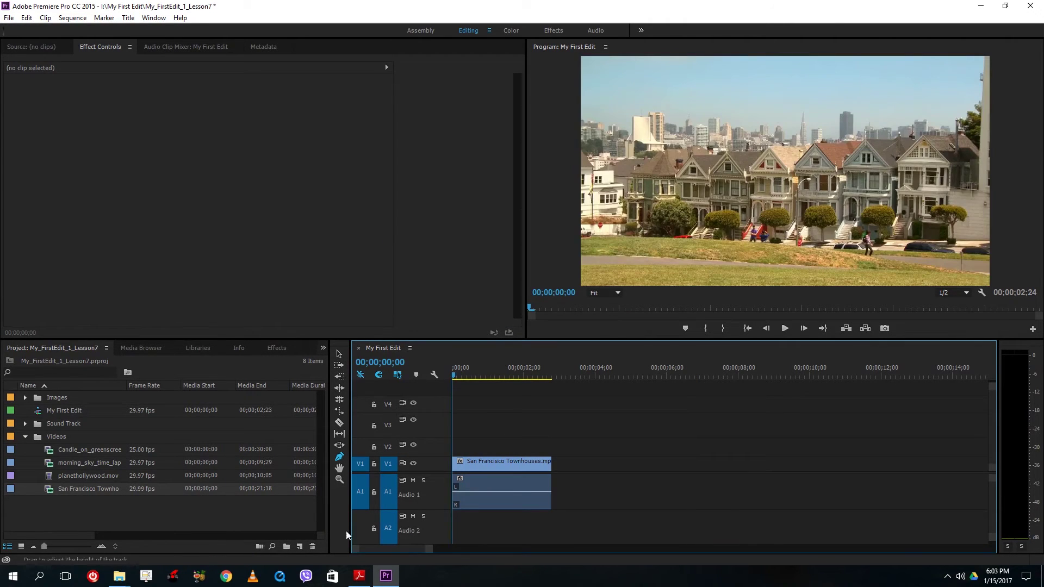
{"action": "left_click_drag", "start_coordinate": [444, 456], "coordinate": [444, 429]}
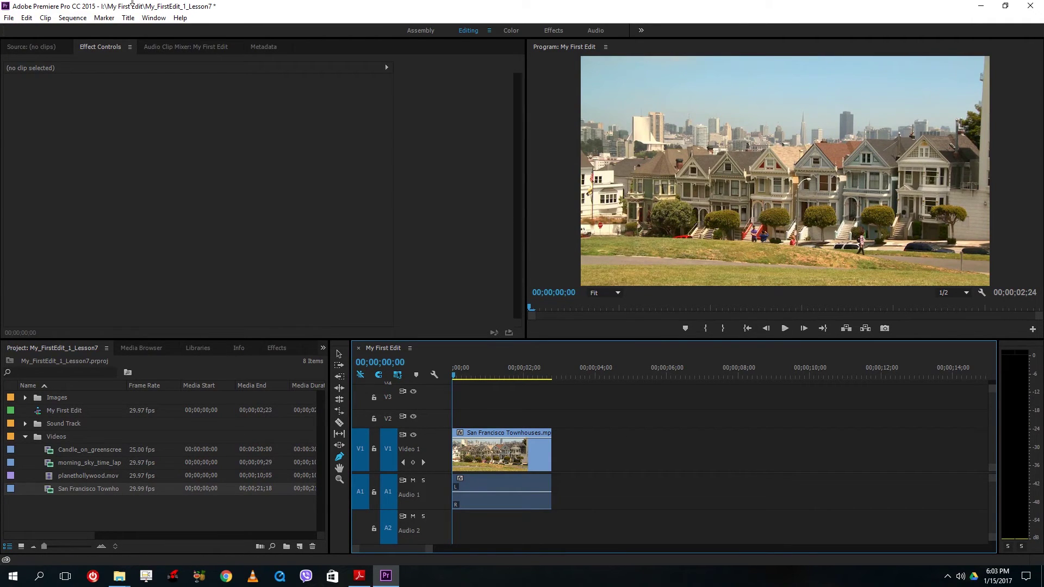
Select the V1 Townhouses clip, expand Opacity, and drag its rubber band to about 64.8%.
{"action": "left_click", "coordinate": [339, 354]}
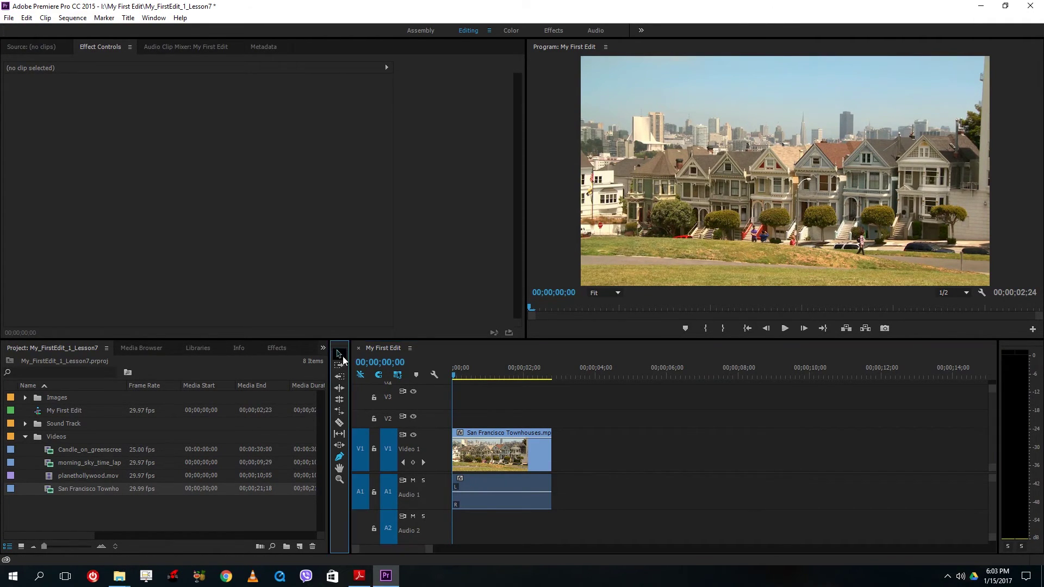
{"action": "left_click", "coordinate": [532, 462]}
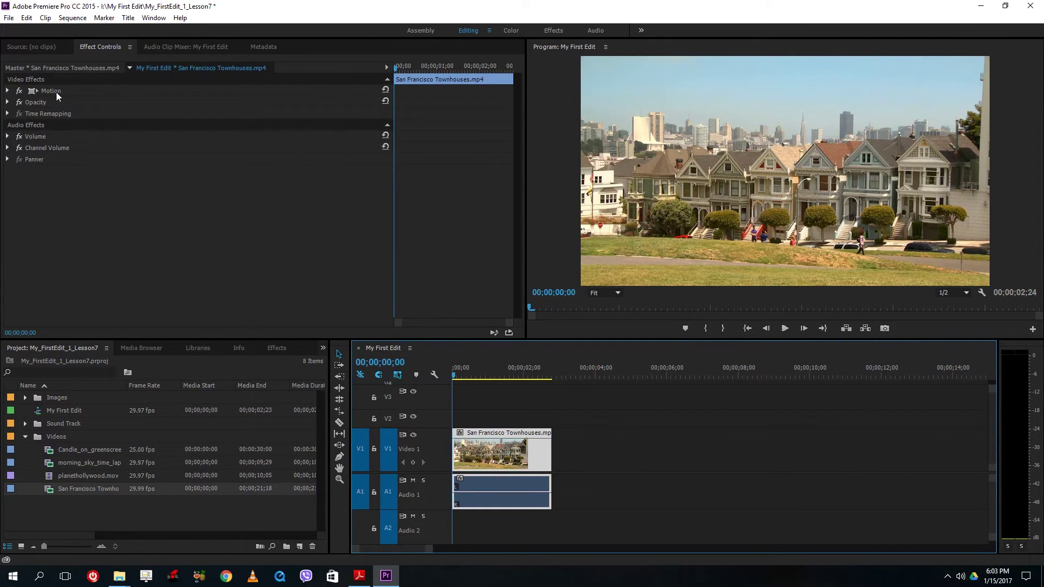
{"action": "left_click", "coordinate": [34, 103]}
{"action": "left_click", "coordinate": [7, 103]}
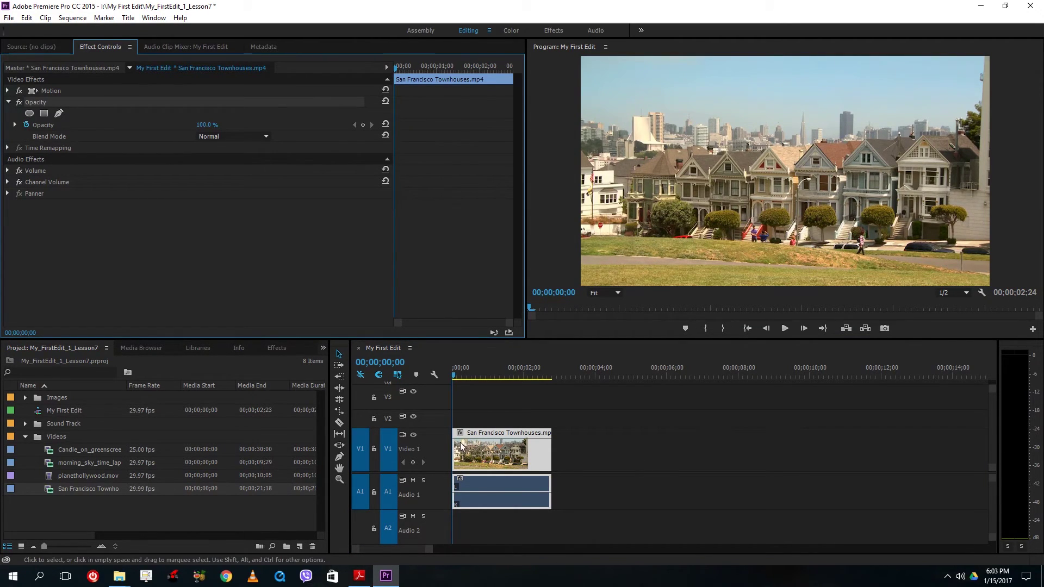
{"action": "left_click_drag", "start_coordinate": [477, 441], "coordinate": [477, 452]}
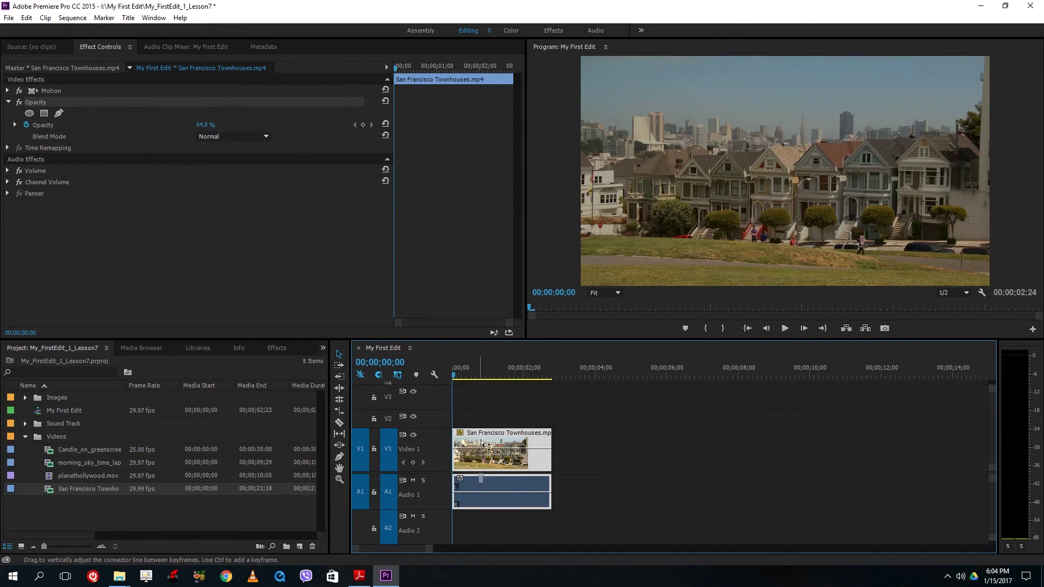
{"action": "left_click_drag", "start_coordinate": [482, 444], "coordinate": [484, 395]}
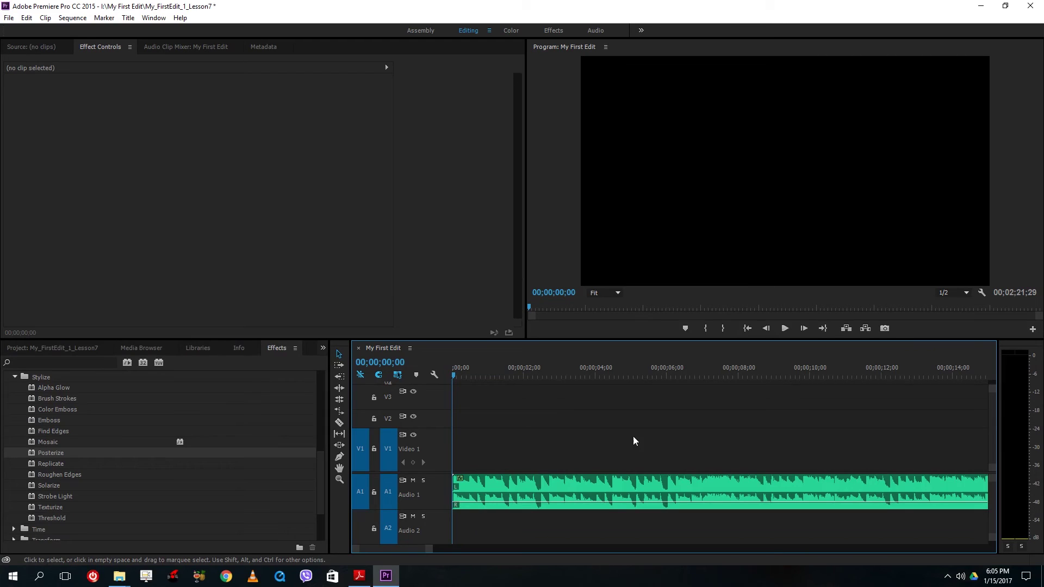